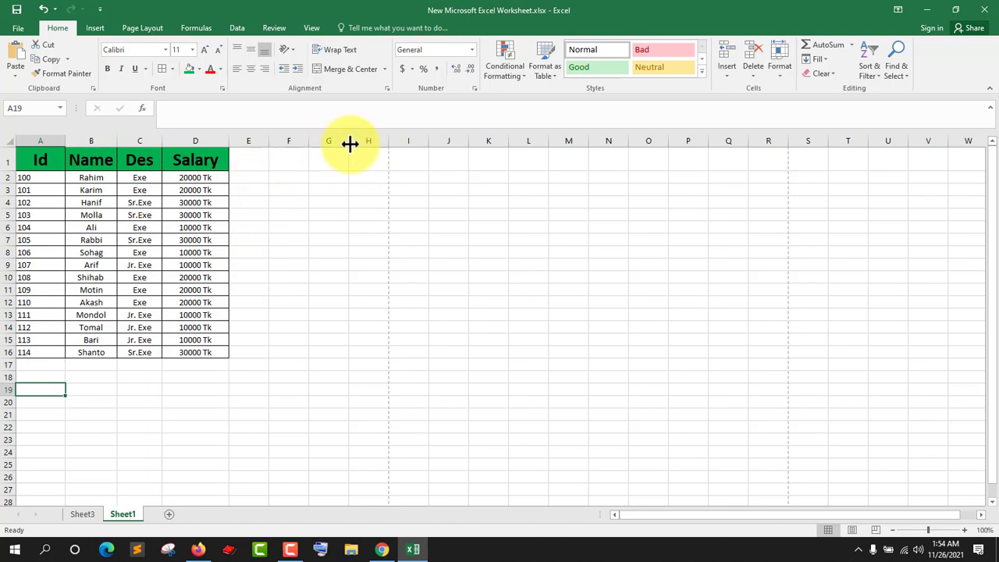
# - Enter the test values 5 in F9 and 6 in F10, then select F9:F10
pyautogui.click(411, 66)
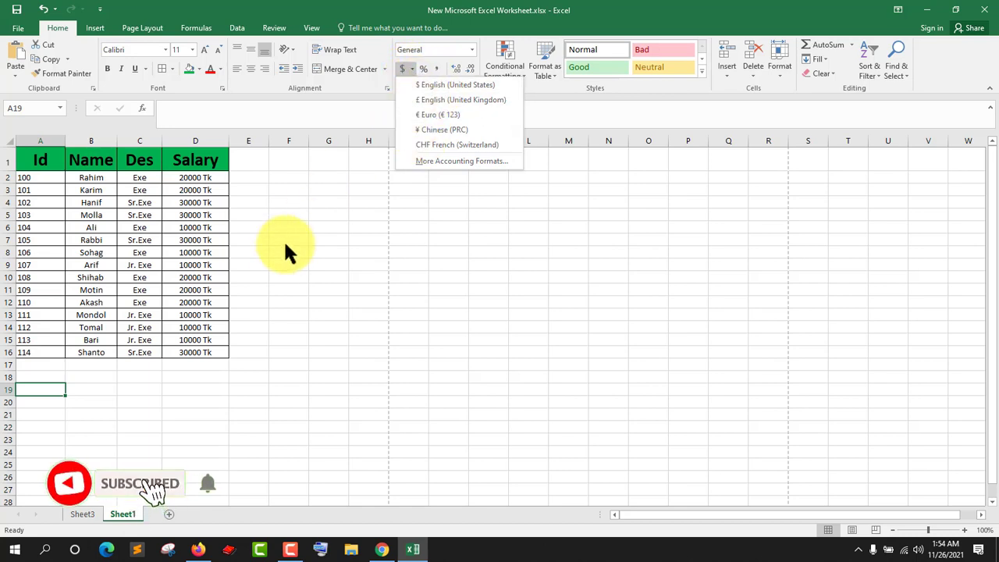
pyautogui.click(285, 256)
pyautogui.click(285, 267)
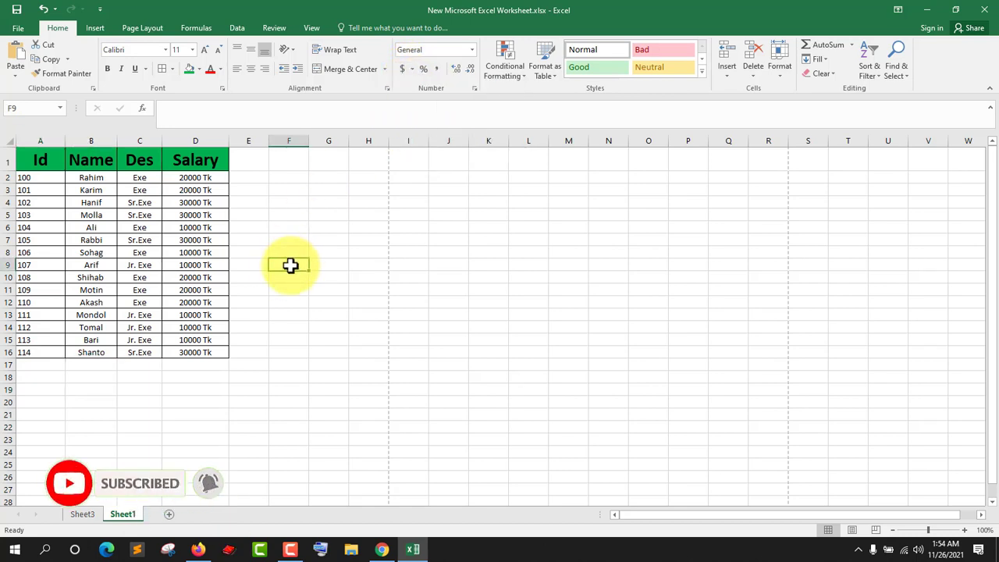
pyautogui.click(293, 278)
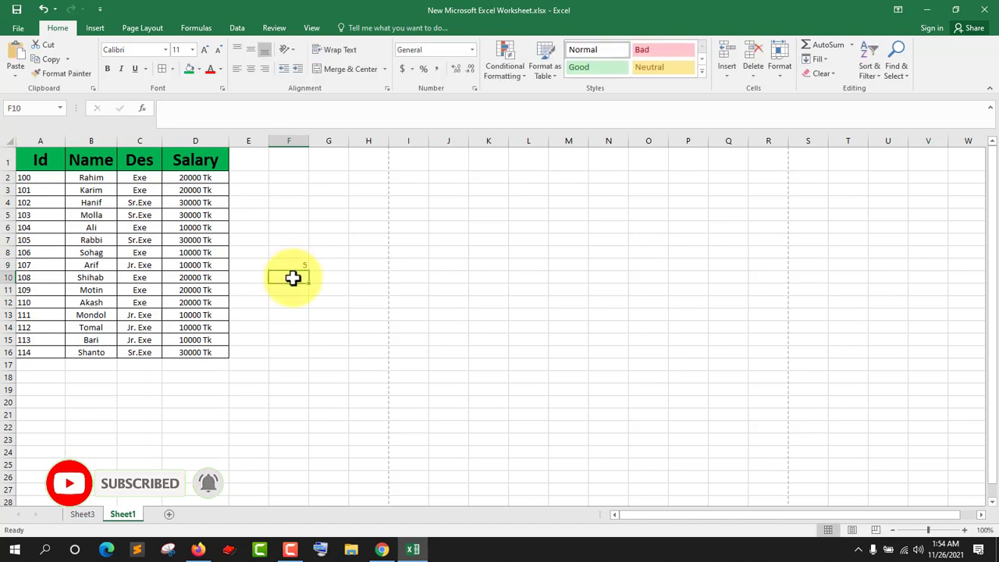
pyautogui.write('6')
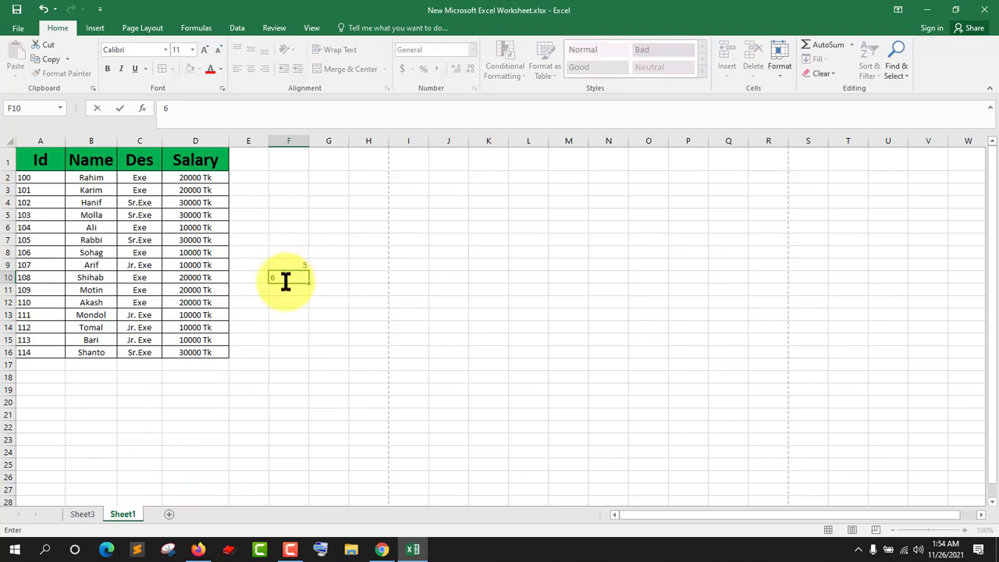
pyautogui.click(278, 291)
pyautogui.moveTo(296, 266); pyautogui.dragTo(297, 278)
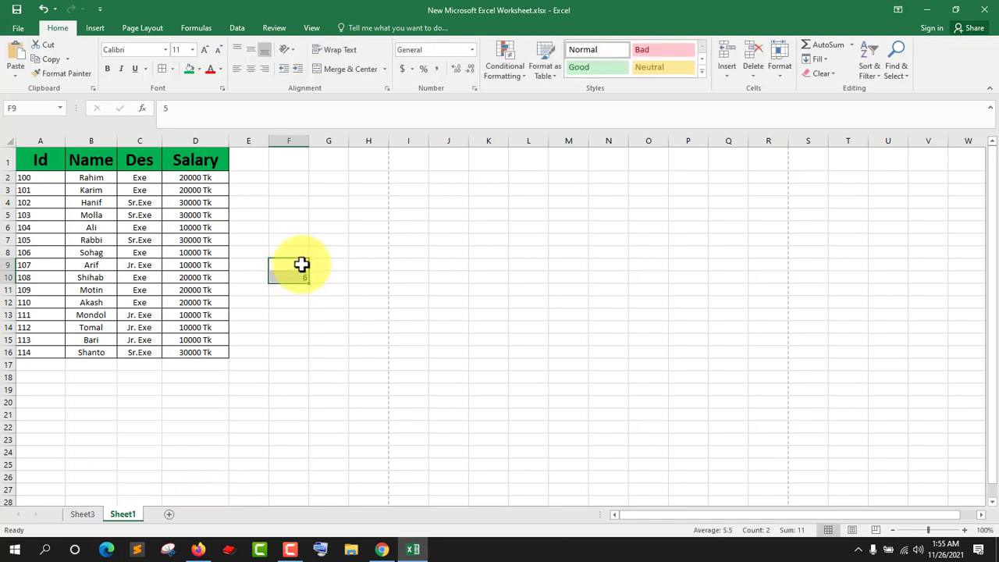
pyautogui.click(401, 68)
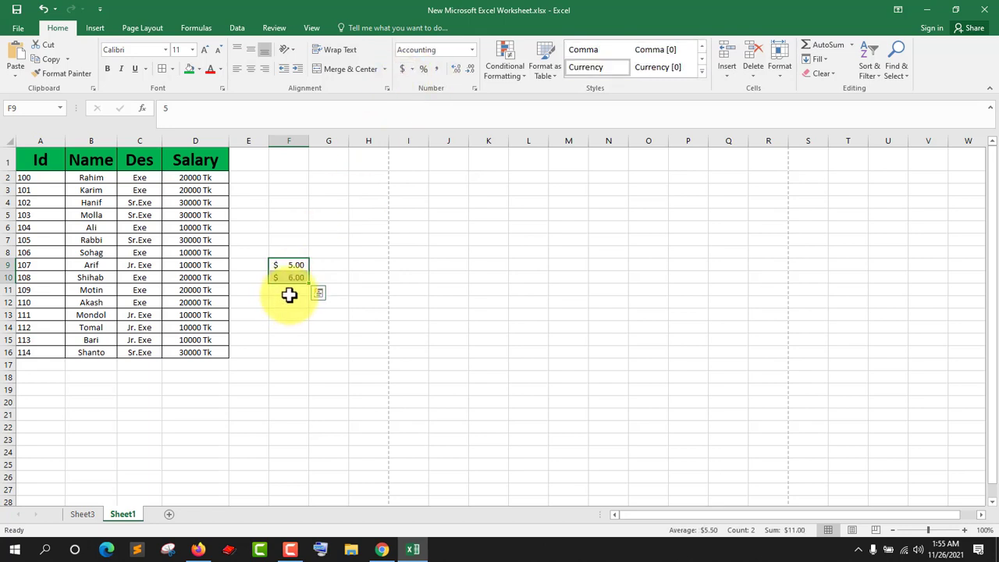
pyautogui.click(412, 69)
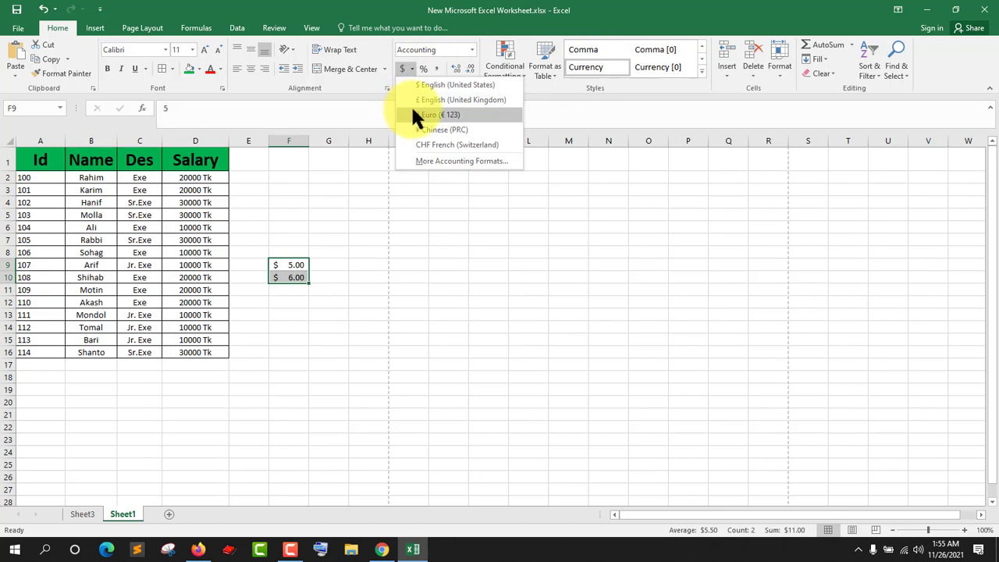
pyautogui.click(414, 115)
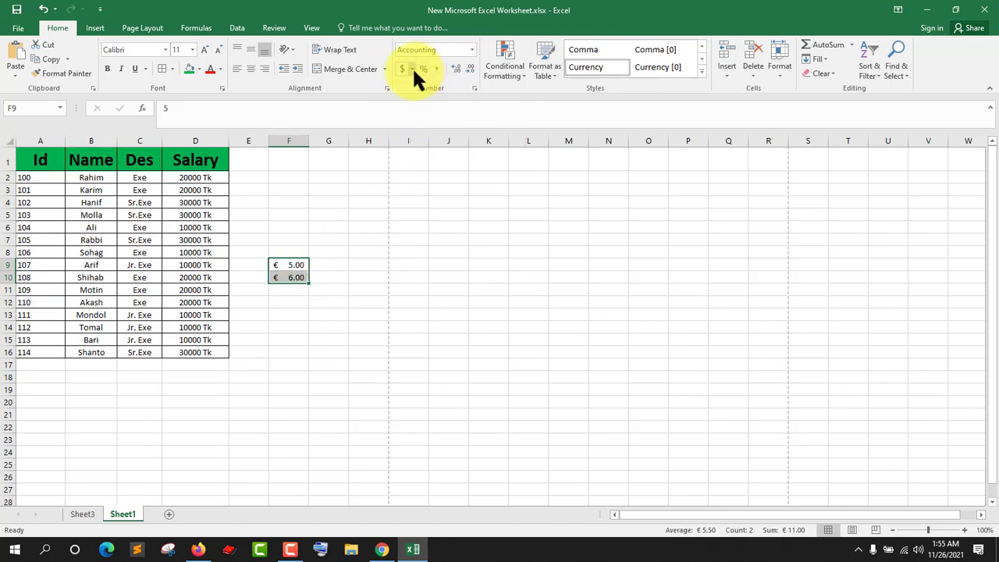
pyautogui.click(413, 67)
pyautogui.click(425, 130)
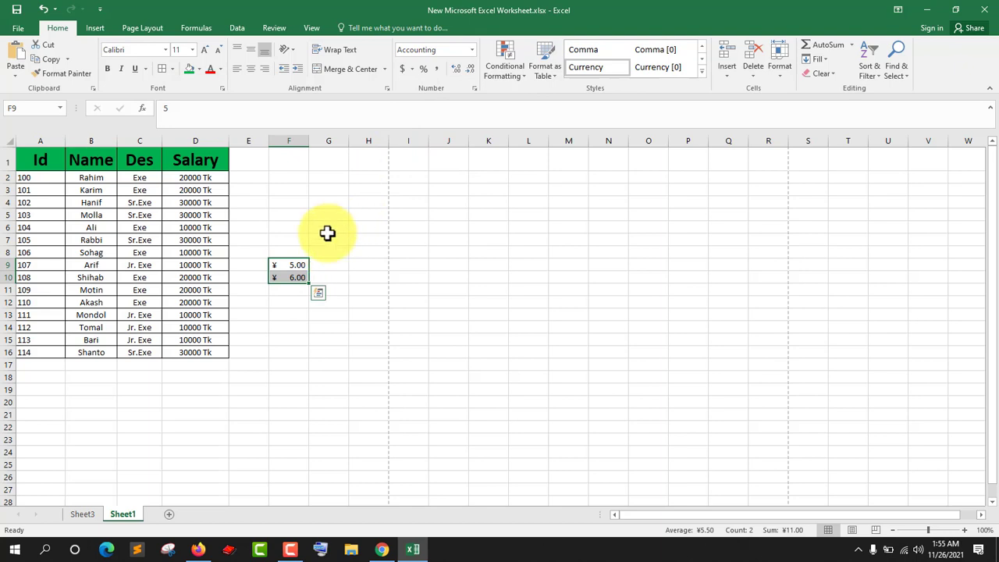
pyautogui.click(43, 9)
pyautogui.click(43, 9)
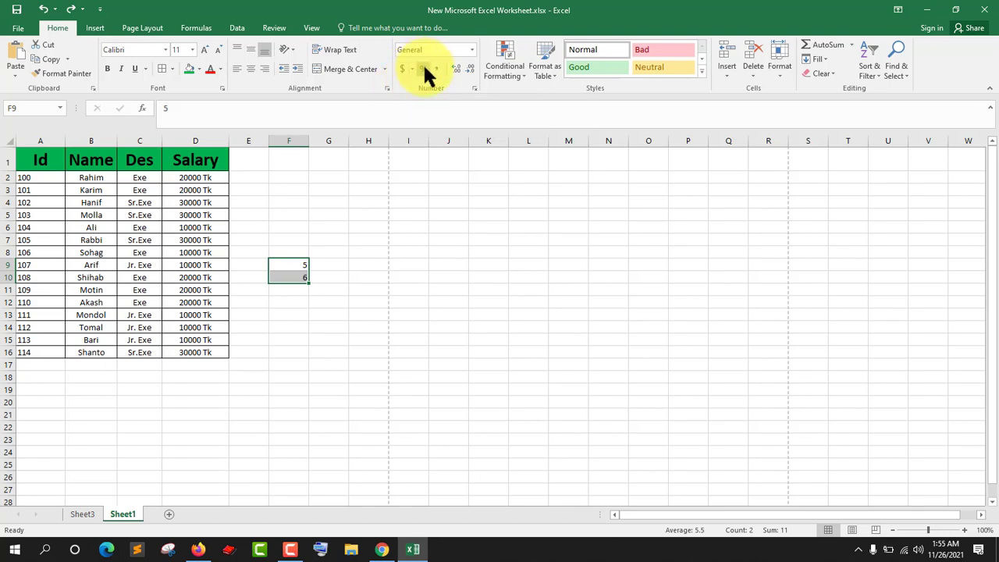
# - Show the F9:F10 test values as percentages, then adjust F9's decimal places
pyautogui.click(424, 68)
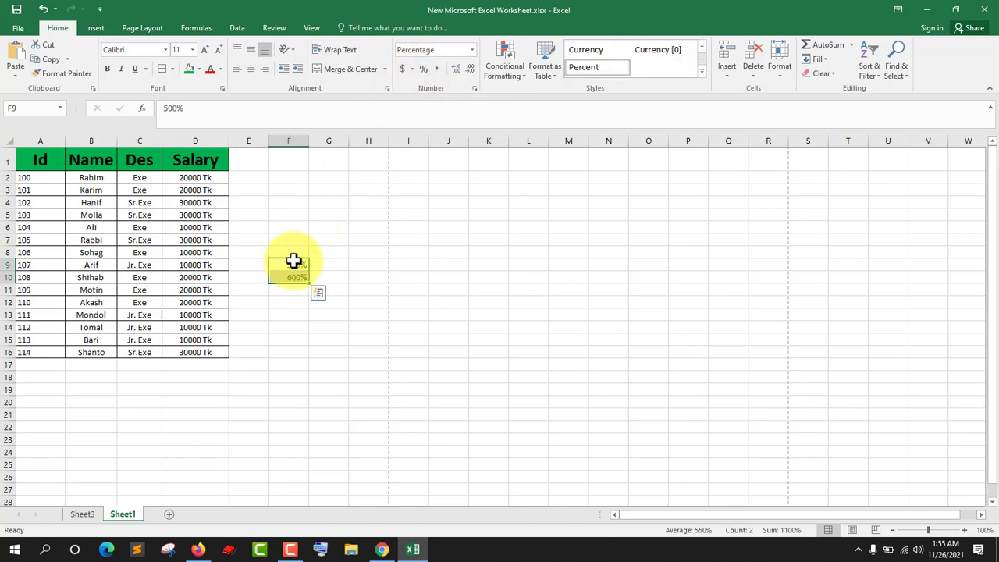
pyautogui.click(295, 301)
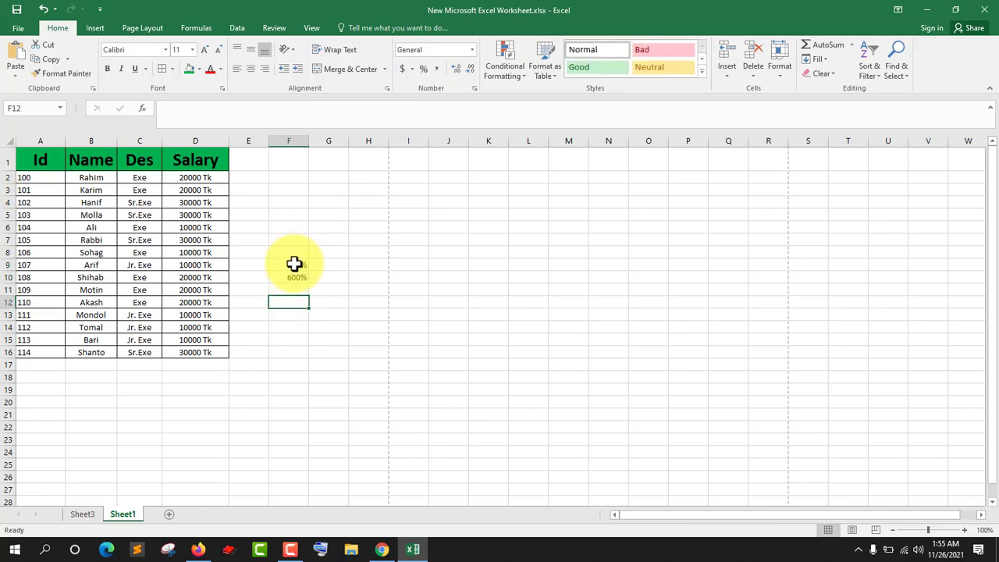
pyautogui.moveTo(295, 264); pyautogui.dragTo(293, 275)
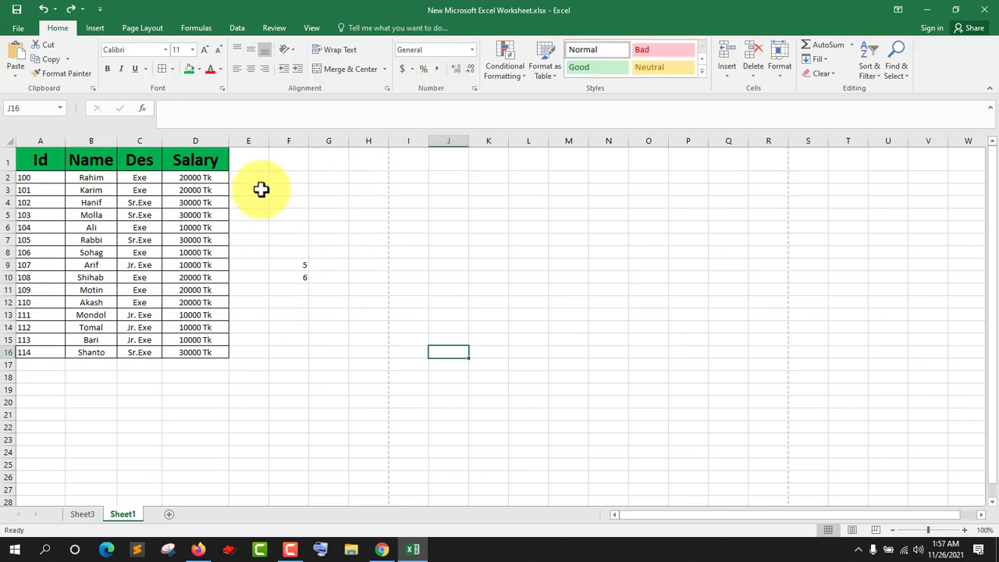
pyautogui.click(290, 265)
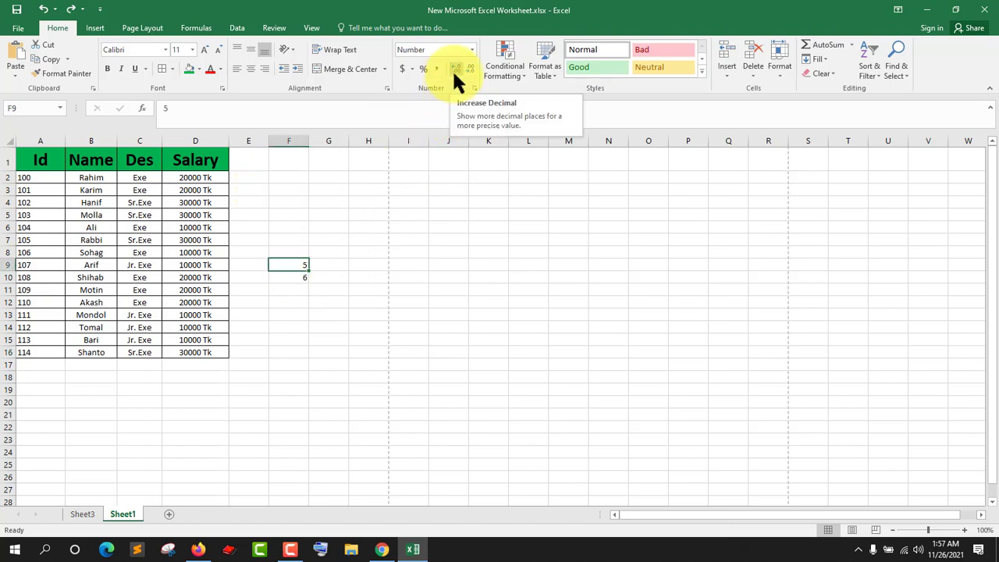
pyautogui.click(453, 70)
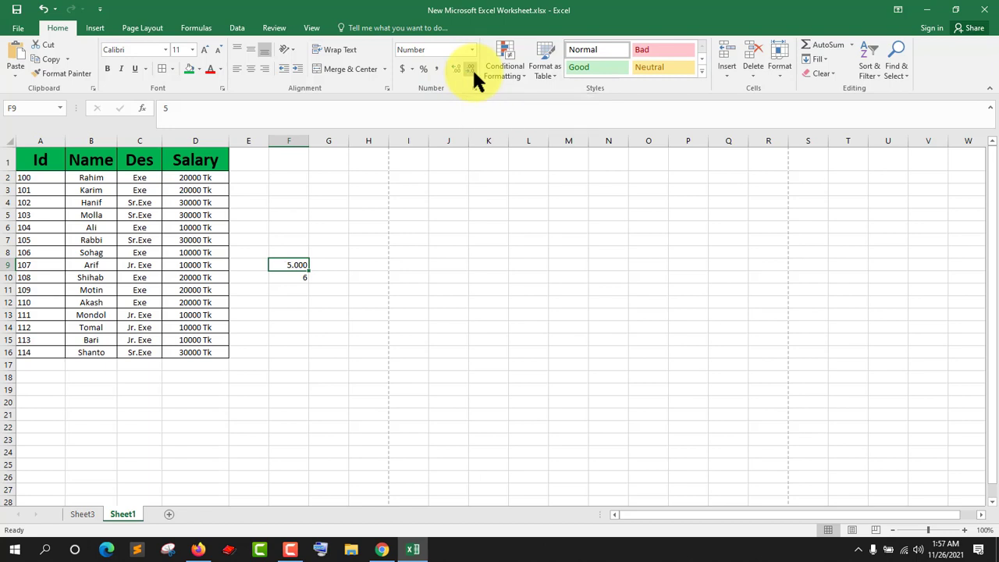
pyautogui.click(473, 68)
pyautogui.click(451, 68)
# - Change F9 to 5.89 so it displays rounded to one decimal as 5.9
pyautogui.moveTo(302, 265); pyautogui.dragTo(303, 276)
pyautogui.doubleClick(301, 265)
pyautogui.write('.')
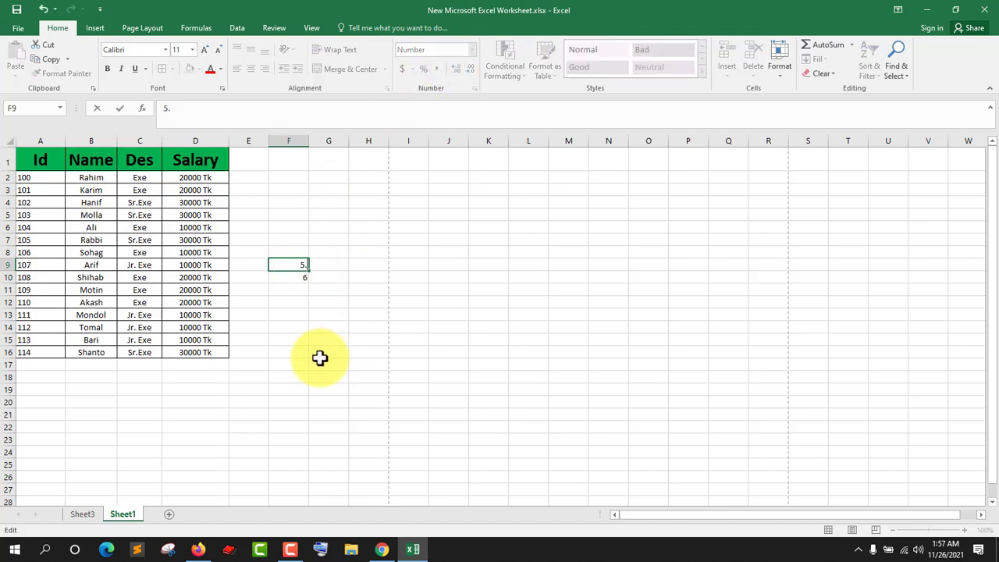
pyautogui.write('89')
pyautogui.click(322, 357)
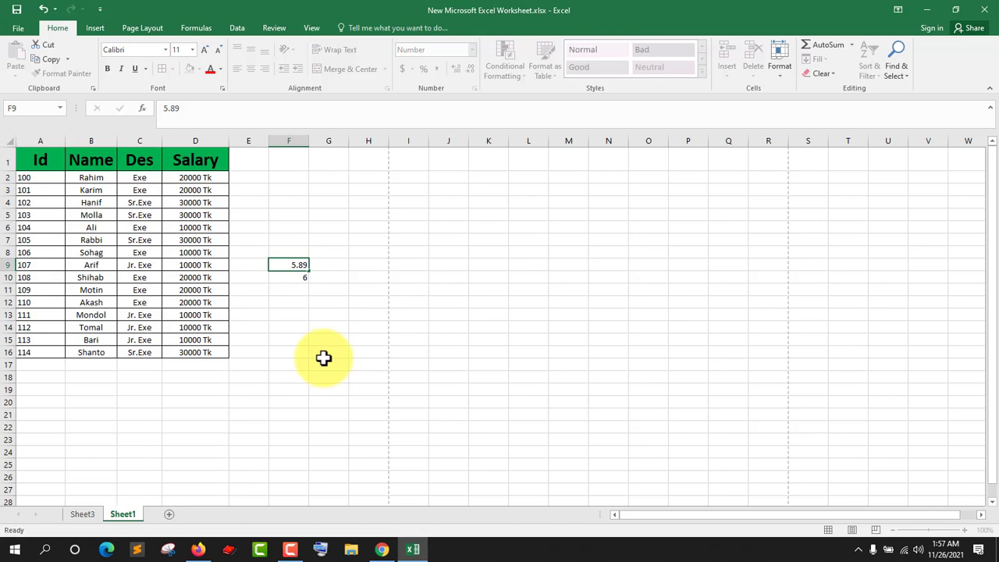
pyautogui.click(297, 266)
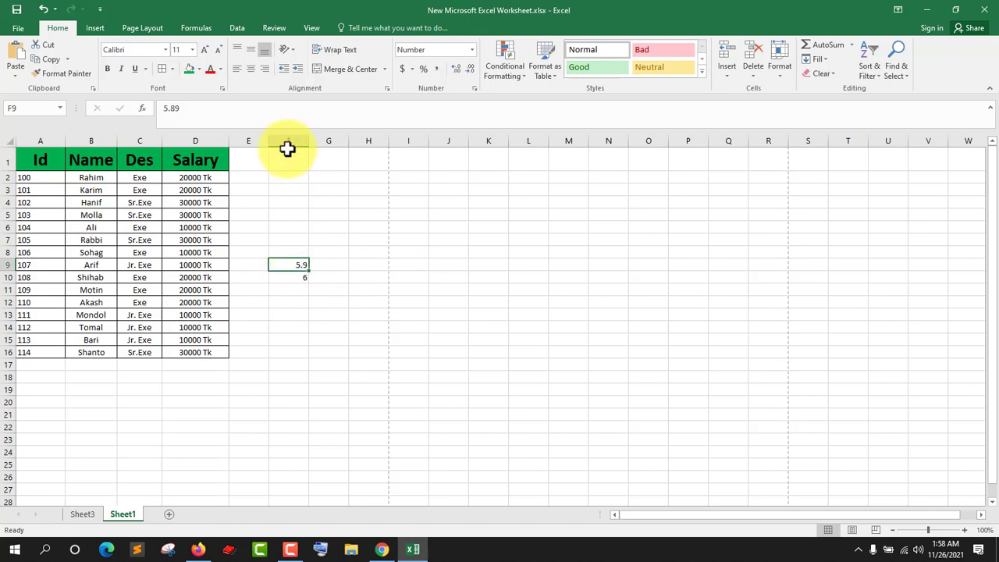
# - Delete the test values from column F and select the table range A2:D16
pyautogui.click(288, 137)
pyautogui.rightClick(288, 137)
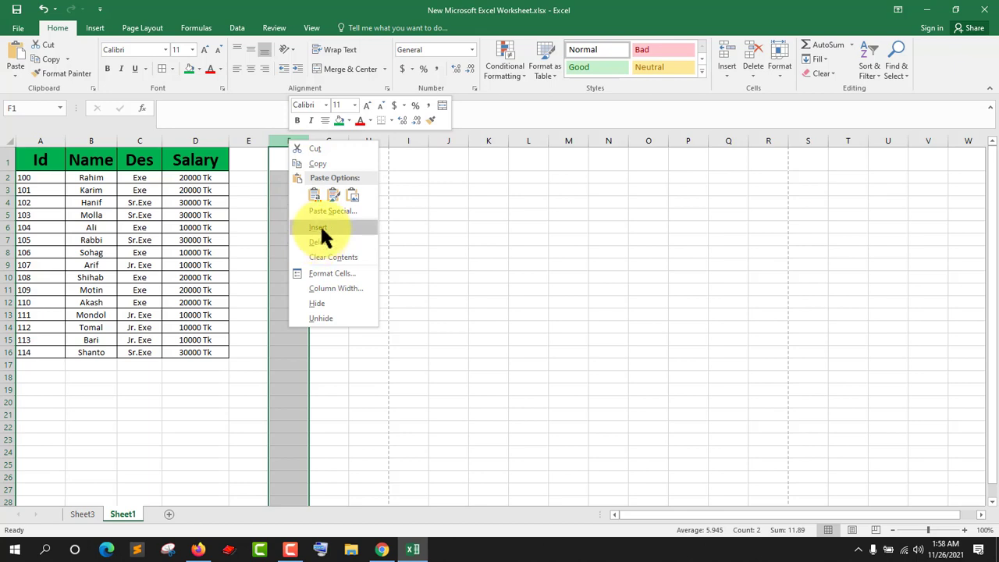
pyautogui.press('Escape')
pyautogui.press('Delete')
pyautogui.click(422, 263)
pyautogui.click(96, 214)
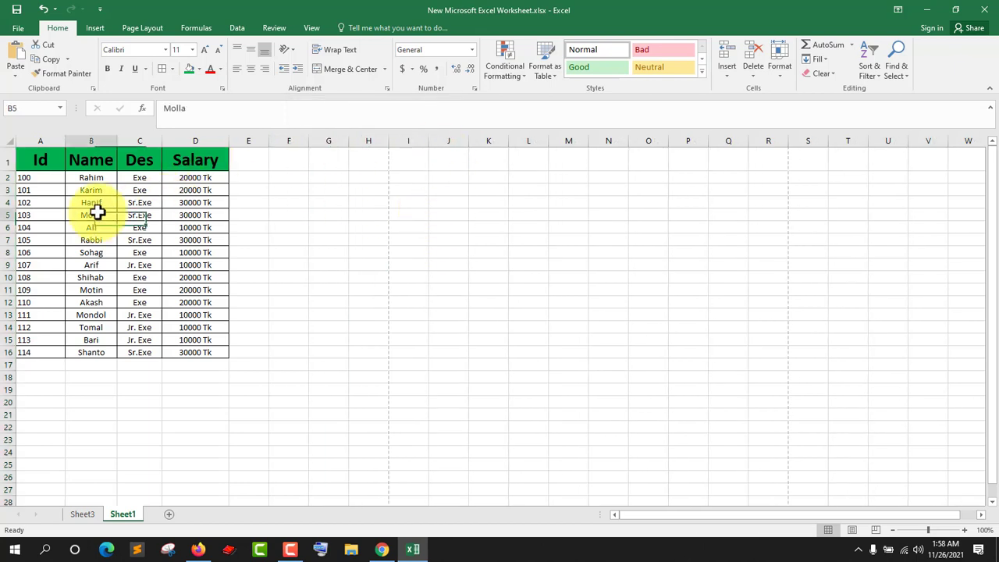
pyautogui.moveTo(28, 177); pyautogui.dragTo(198, 348)
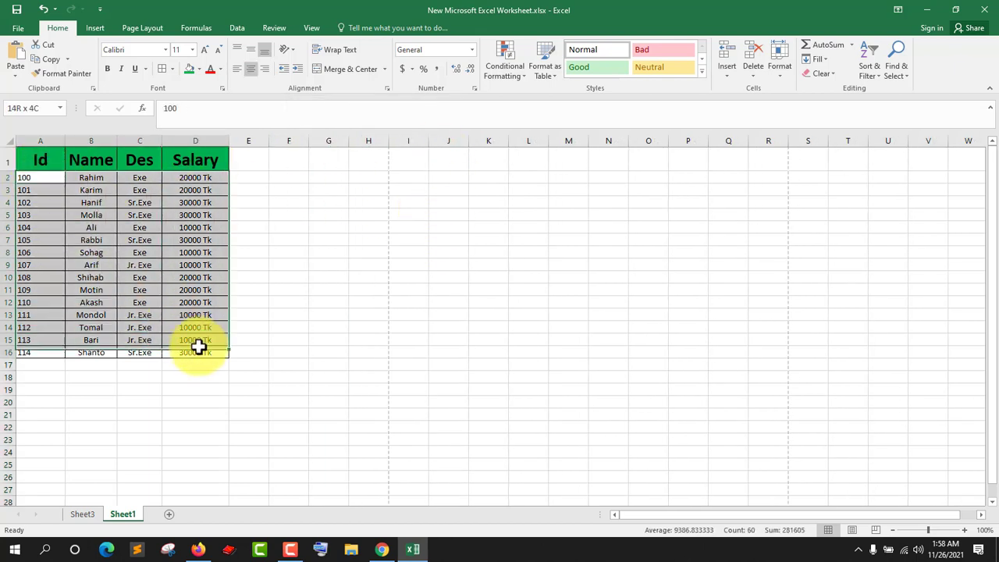
# - Add a Greater Than 15050 rule with Light Red Fill with Dark Red Text to A2:D16
pyautogui.click(515, 74)
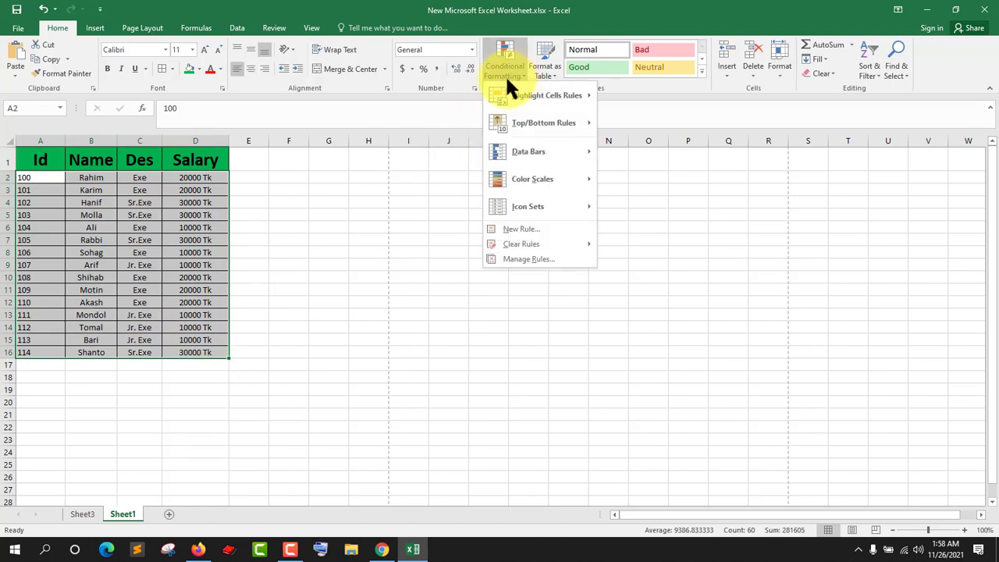
pyautogui.moveTo(552, 123)
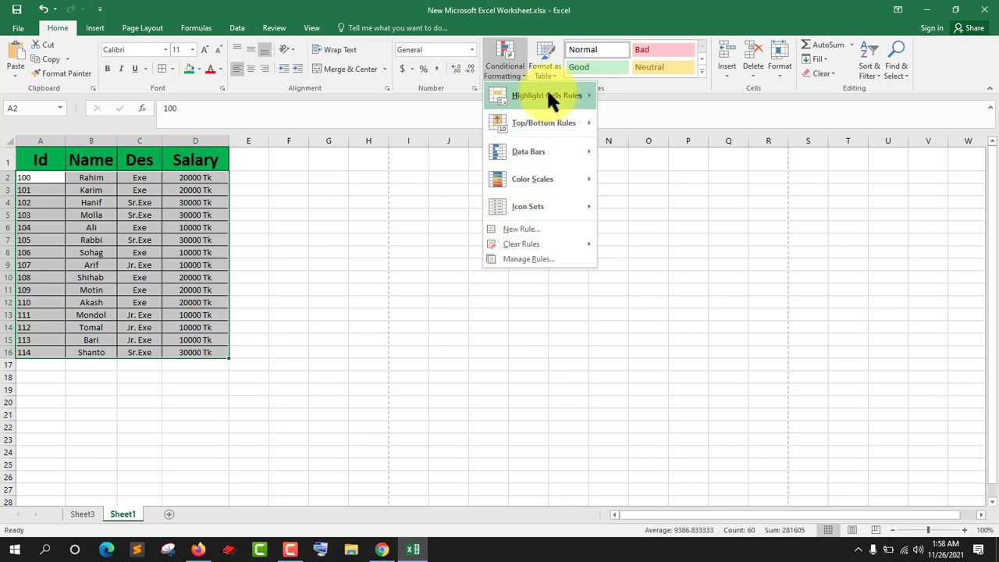
pyautogui.moveTo(519, 99)
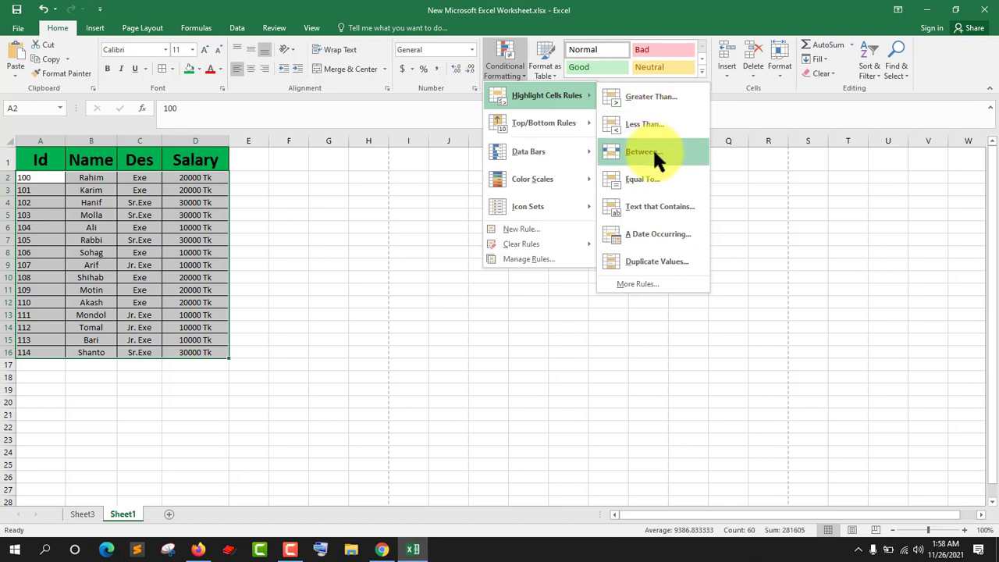
pyautogui.click(635, 102)
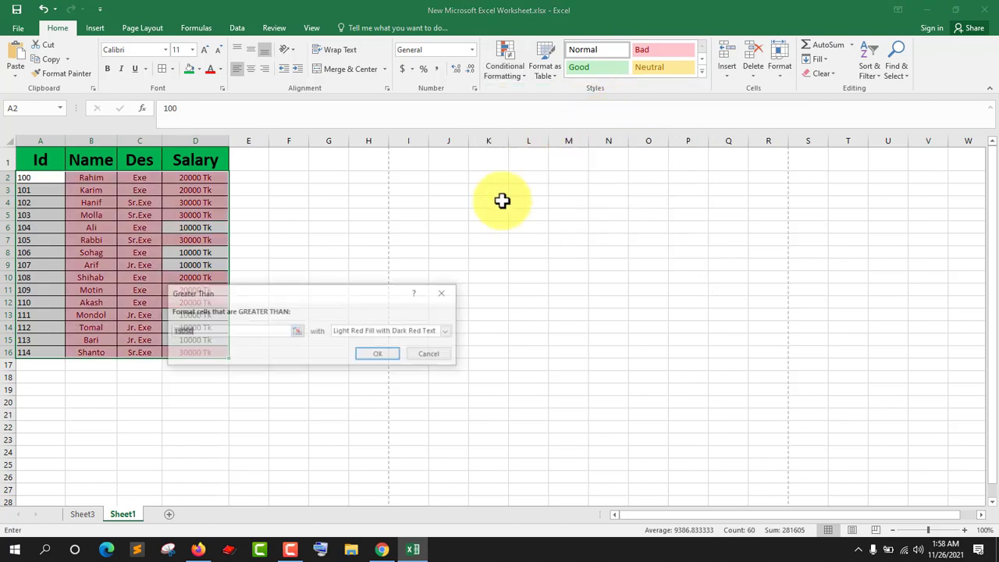
pyautogui.click(377, 355)
pyautogui.click(357, 279)
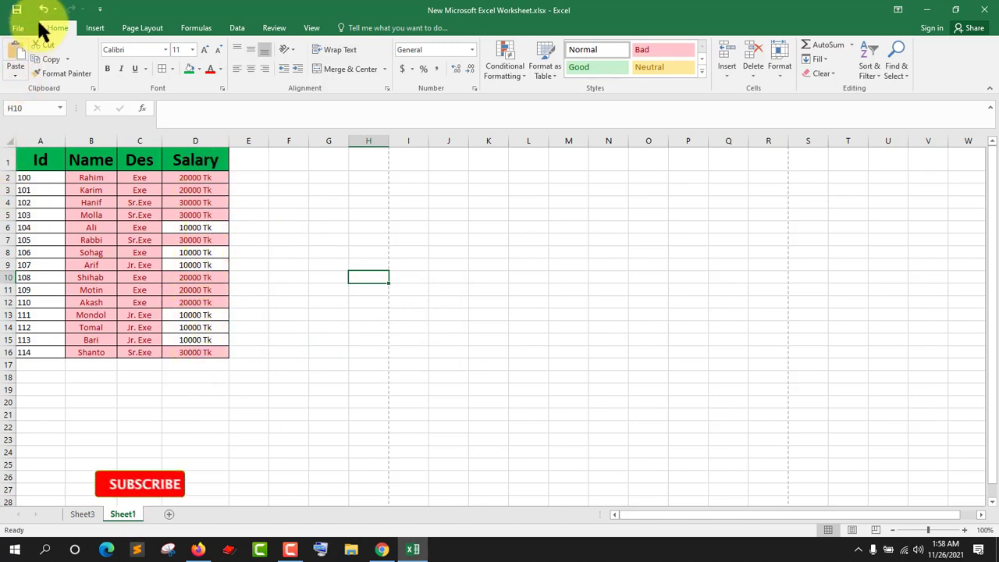
# - Undo the Greater Than rule, then apply a trial Less Than 15050 rule and undo it
pyautogui.click(44, 8)
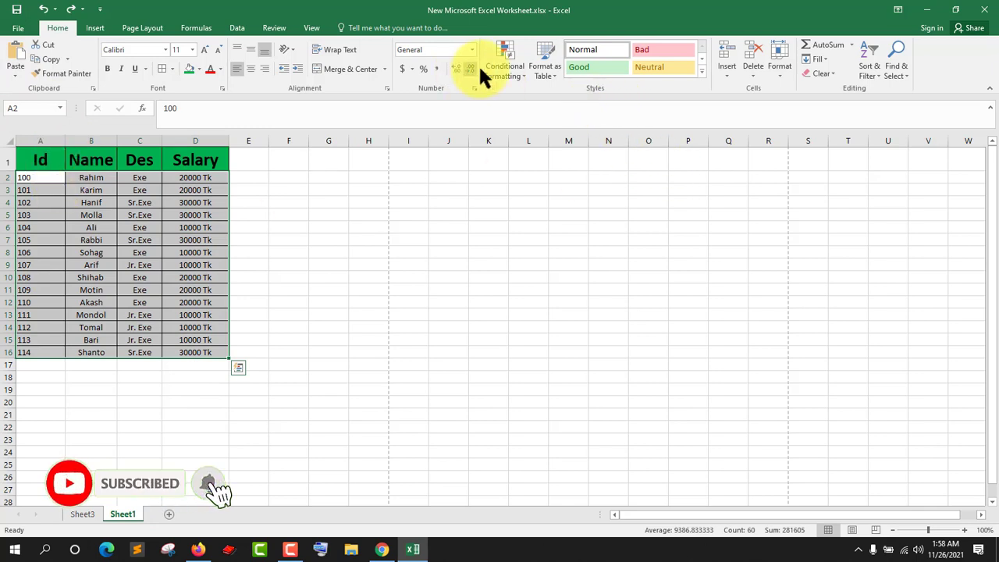
pyautogui.click(506, 66)
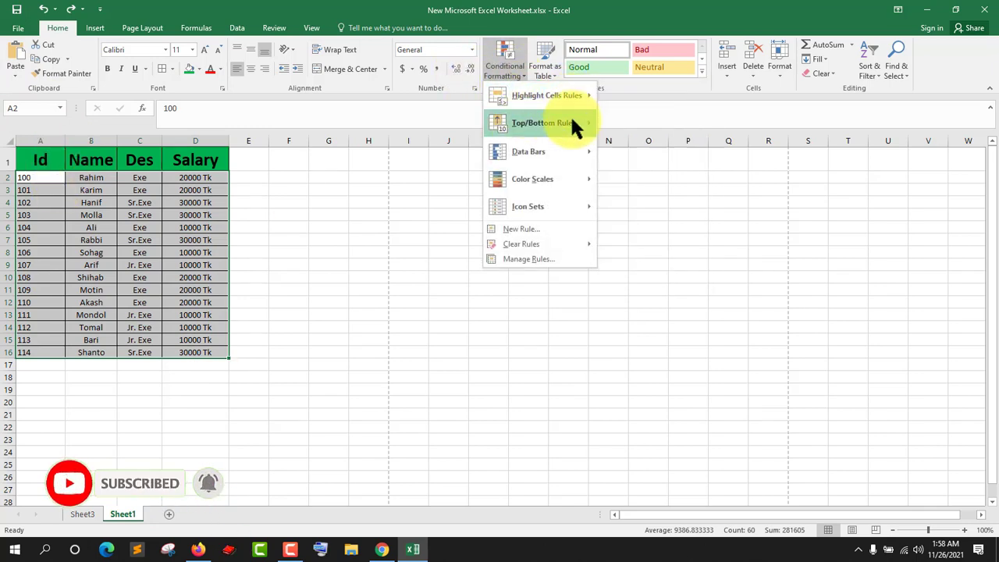
pyautogui.moveTo(568, 95)
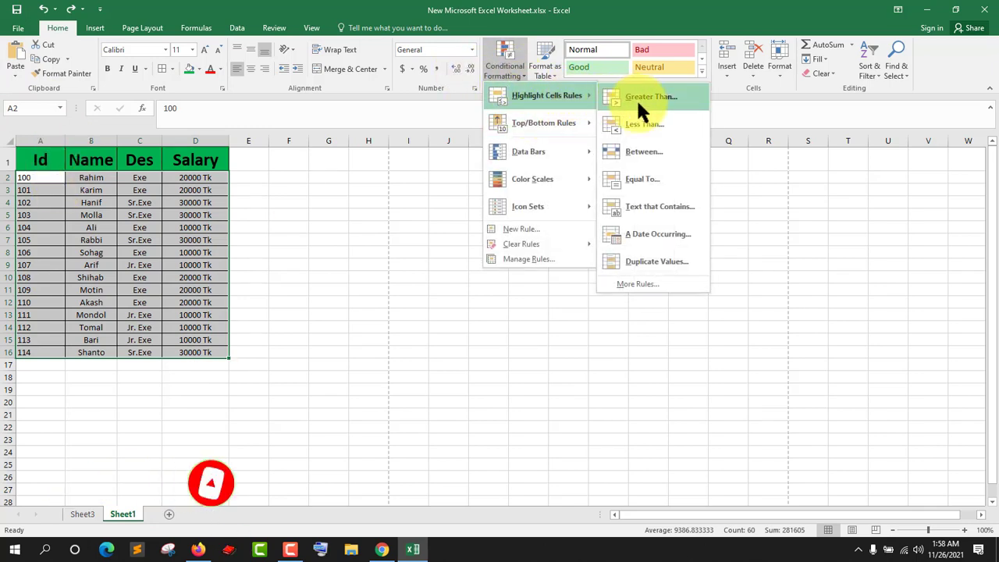
pyautogui.click(644, 125)
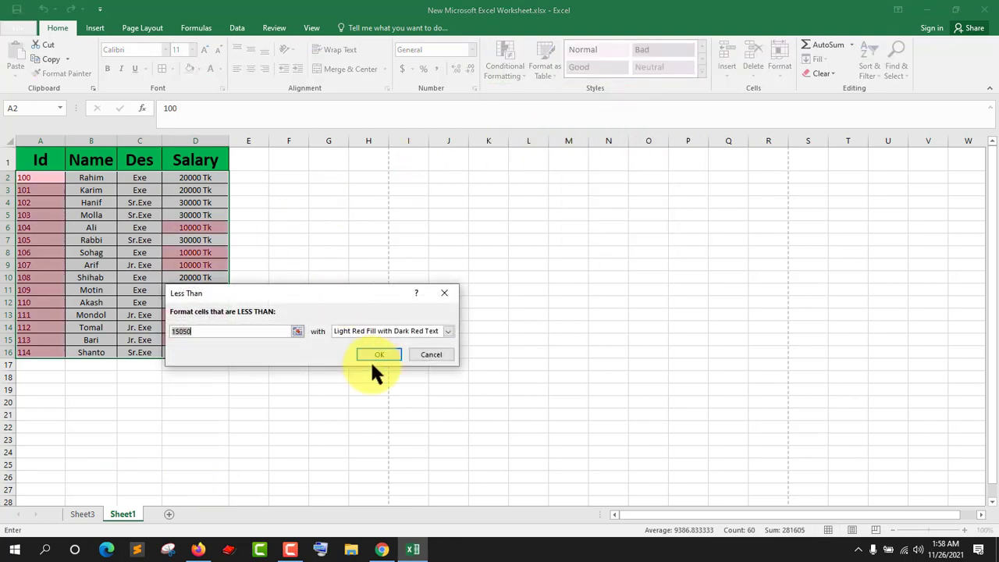
pyautogui.click(373, 353)
pyautogui.click(286, 289)
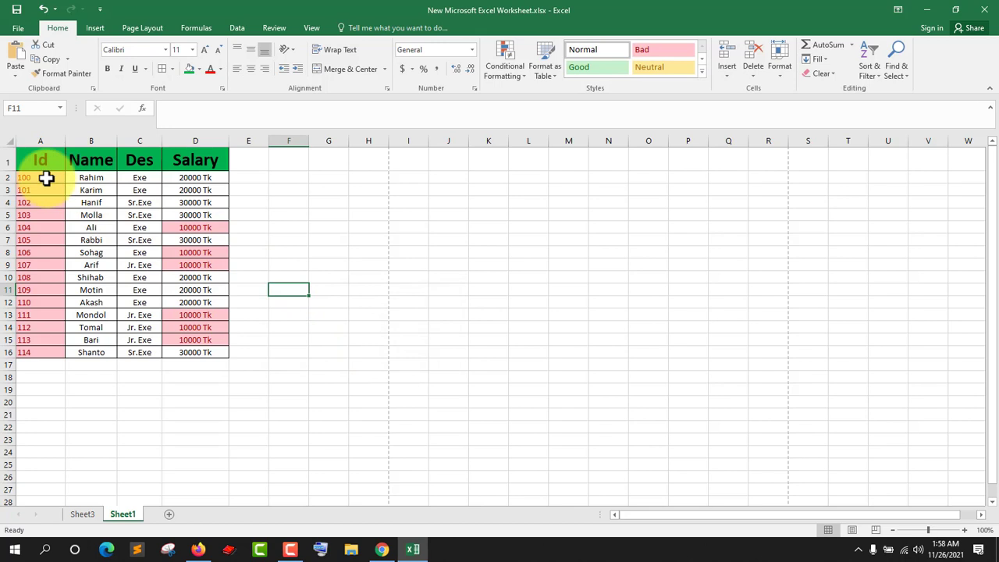
pyautogui.click(43, 10)
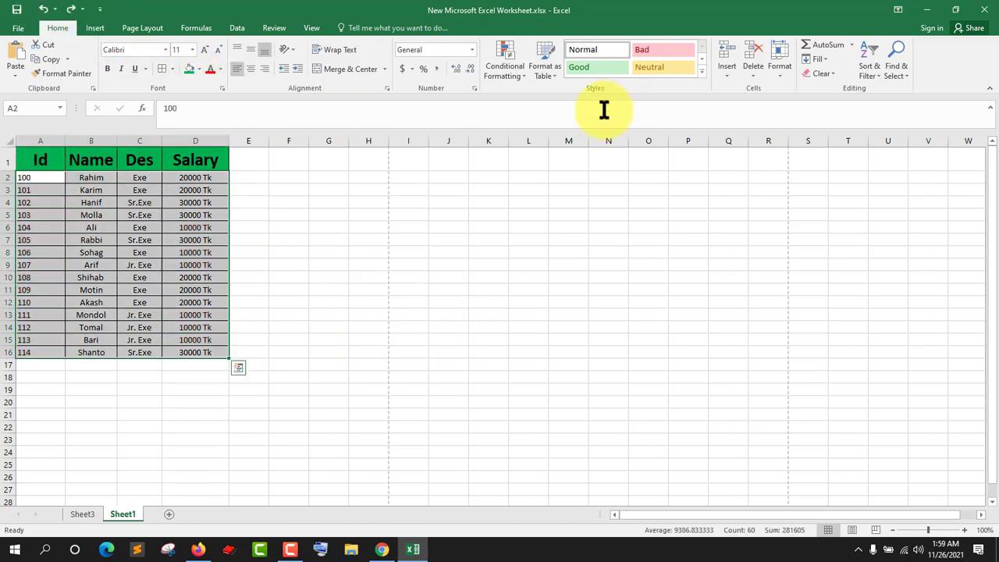
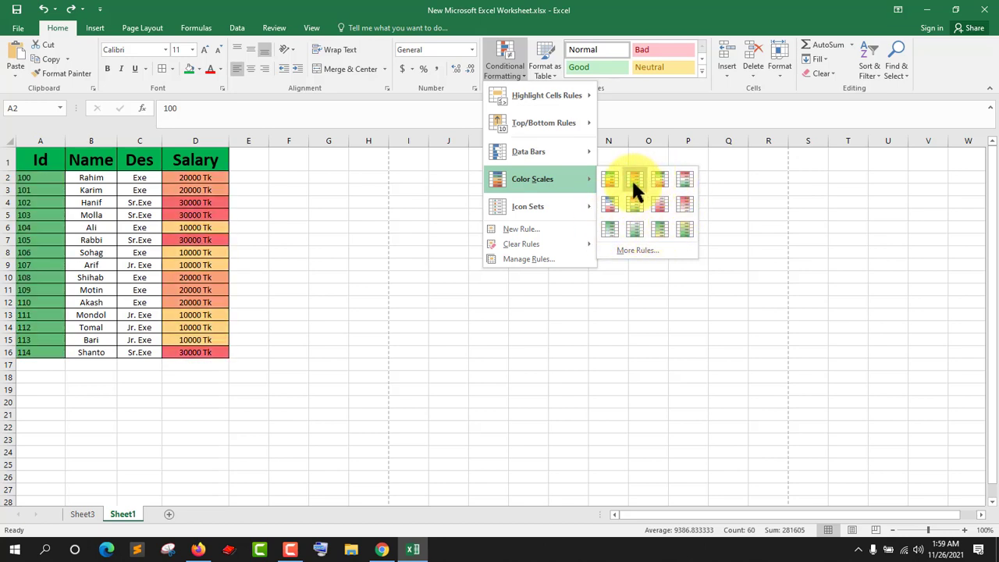
# - Try a colour scale on the salary values, then bring up the Format as Table style gallery
pyautogui.click(633, 221)
pyautogui.click(545, 67)
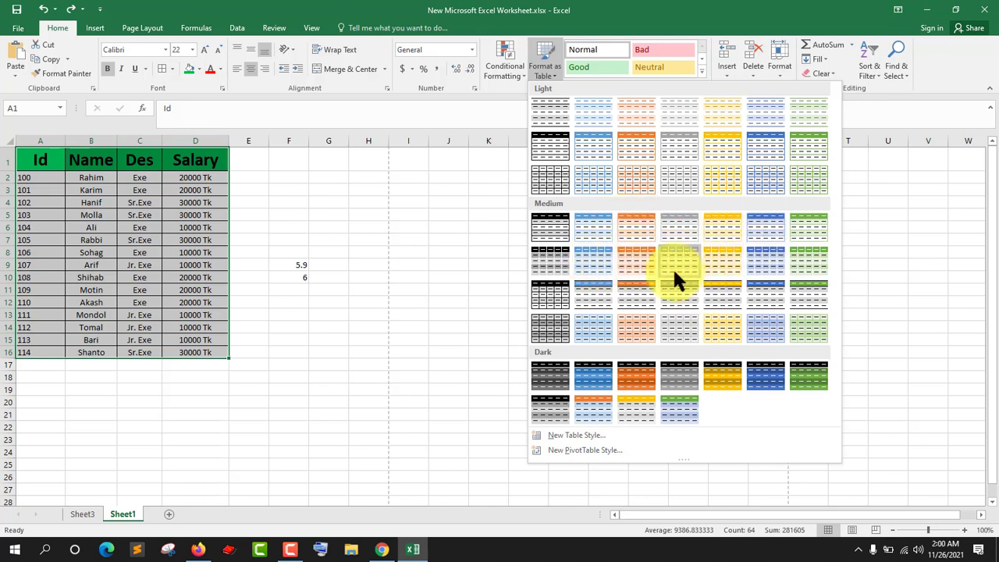
# - Format A1:D16 as an orange Medium banded table with headers
pyautogui.click(632, 260)
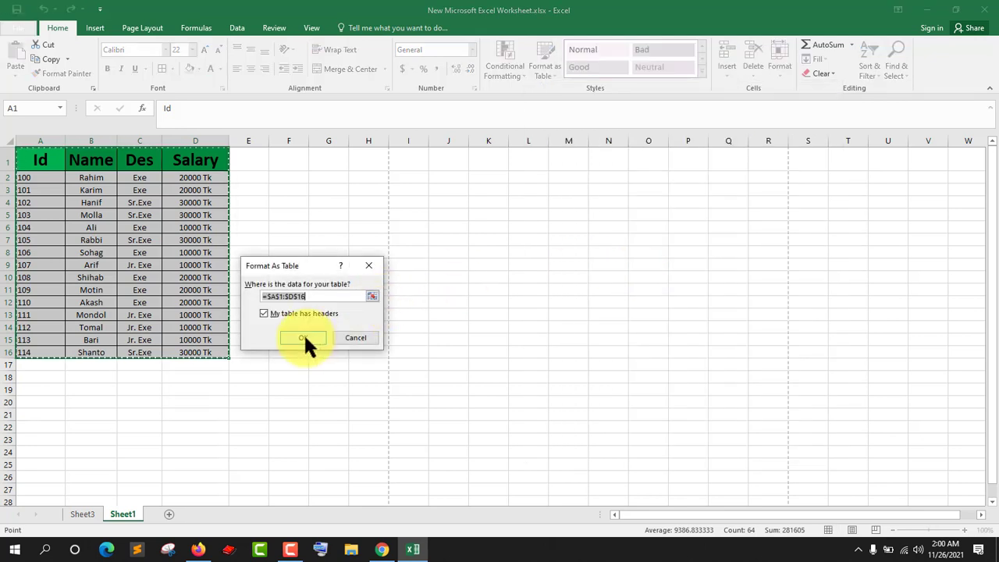
pyautogui.click(304, 339)
pyautogui.click(359, 300)
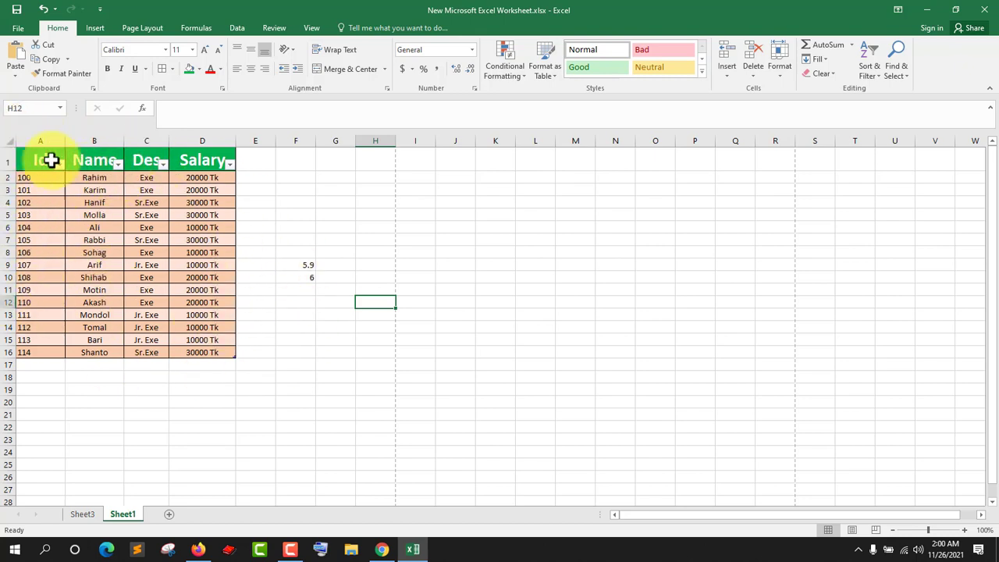
# - Undo the table formatting and the recent changes
pyautogui.click(44, 8)
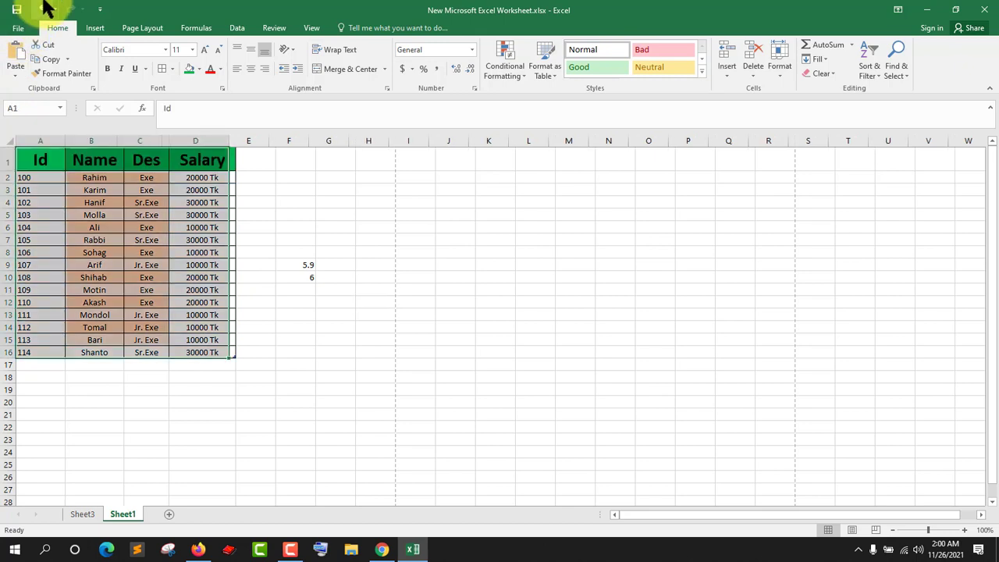
pyautogui.click(44, 8)
pyautogui.click(727, 71)
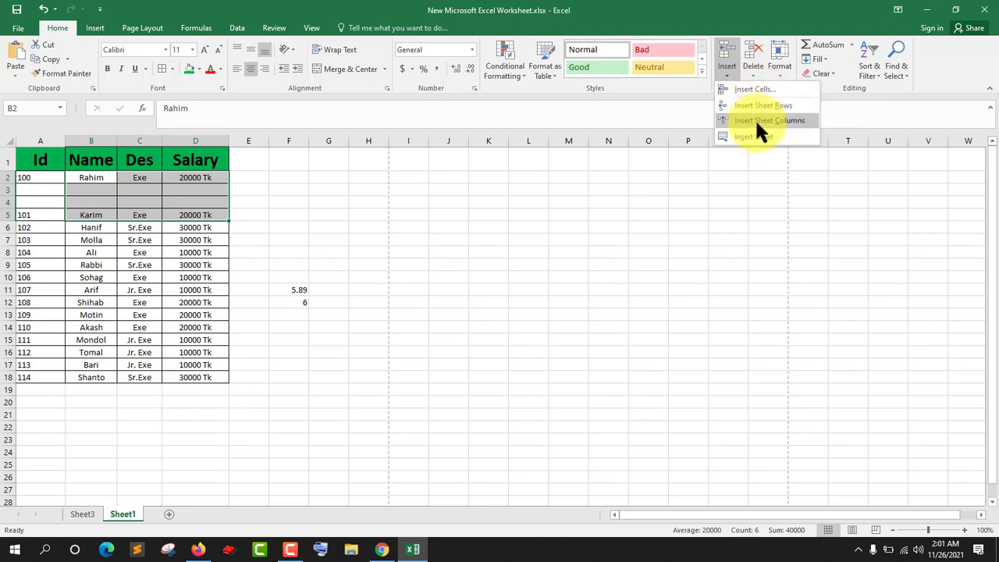
pyautogui.click(756, 122)
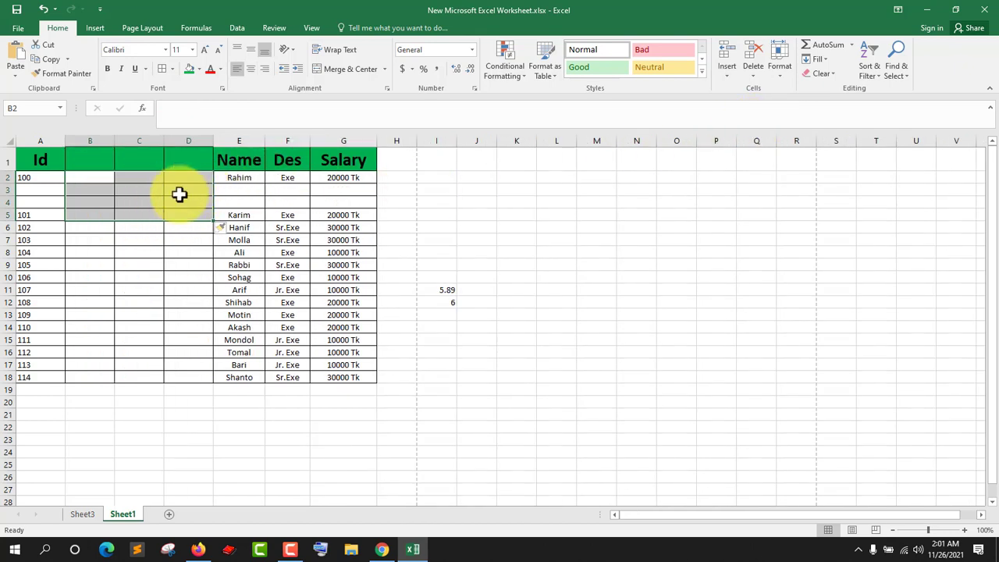
pyautogui.click(736, 75)
pyautogui.click(750, 106)
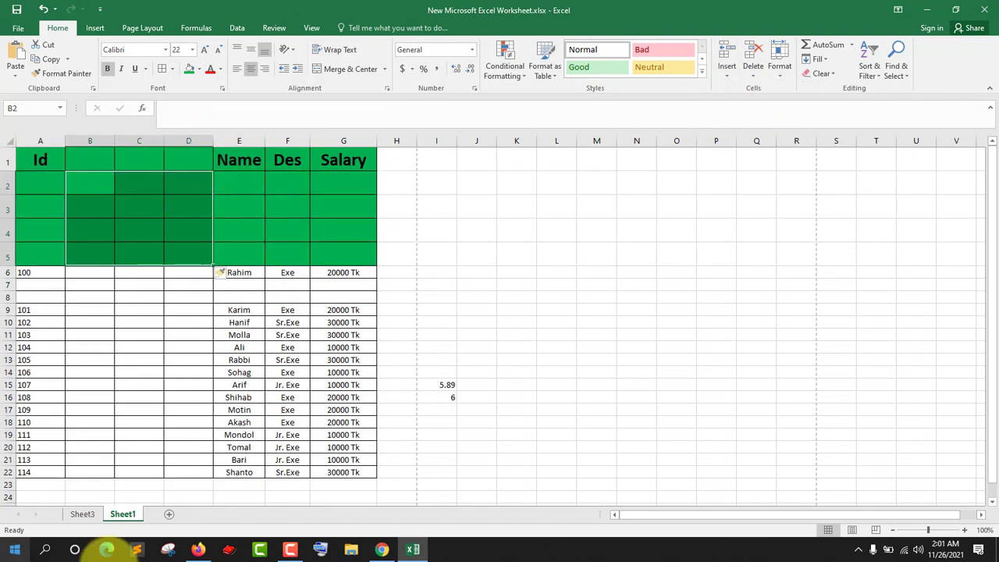
pyautogui.press('F4')
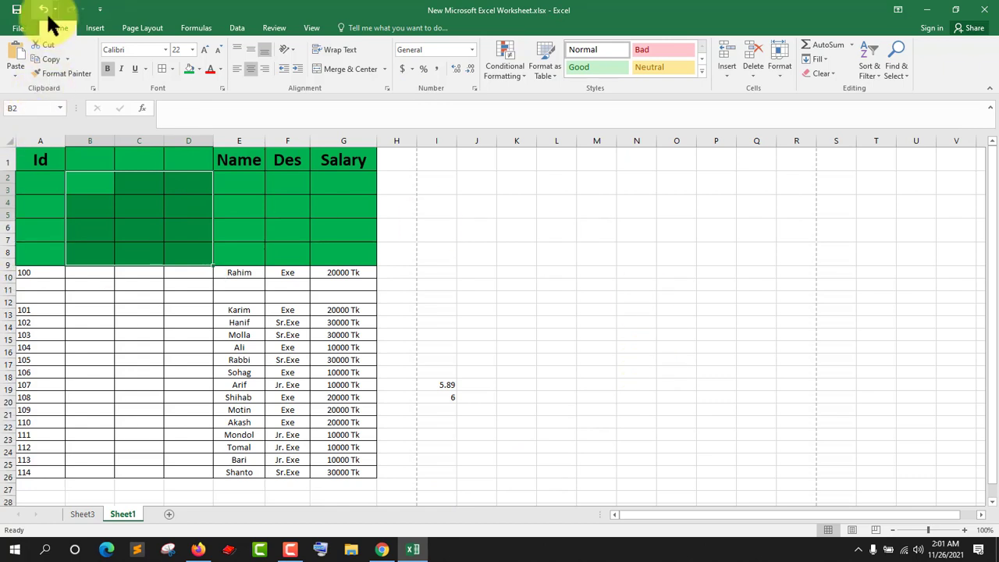
pyautogui.click(47, 18)
pyautogui.click(48, 17)
pyautogui.click(47, 17)
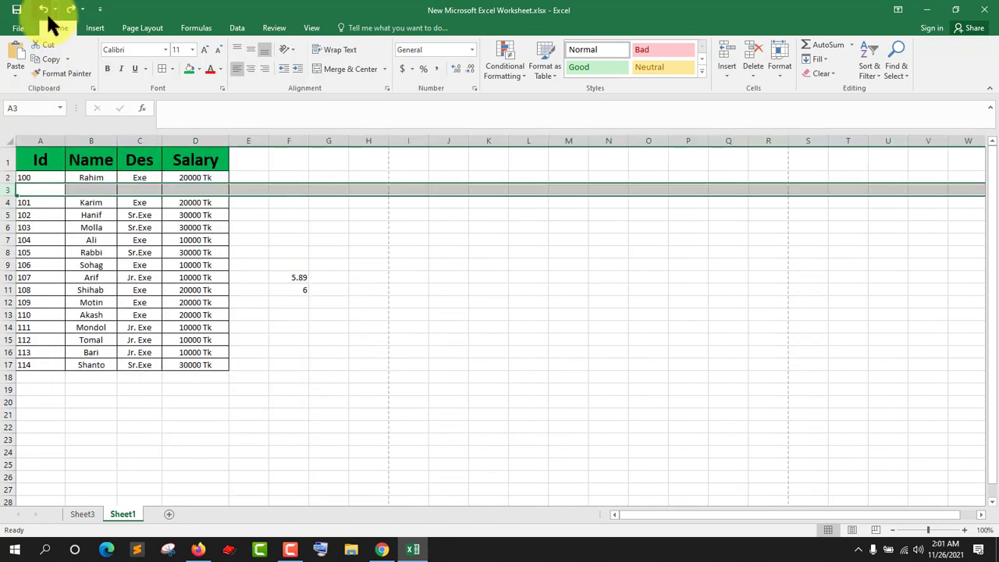
pyautogui.click(47, 17)
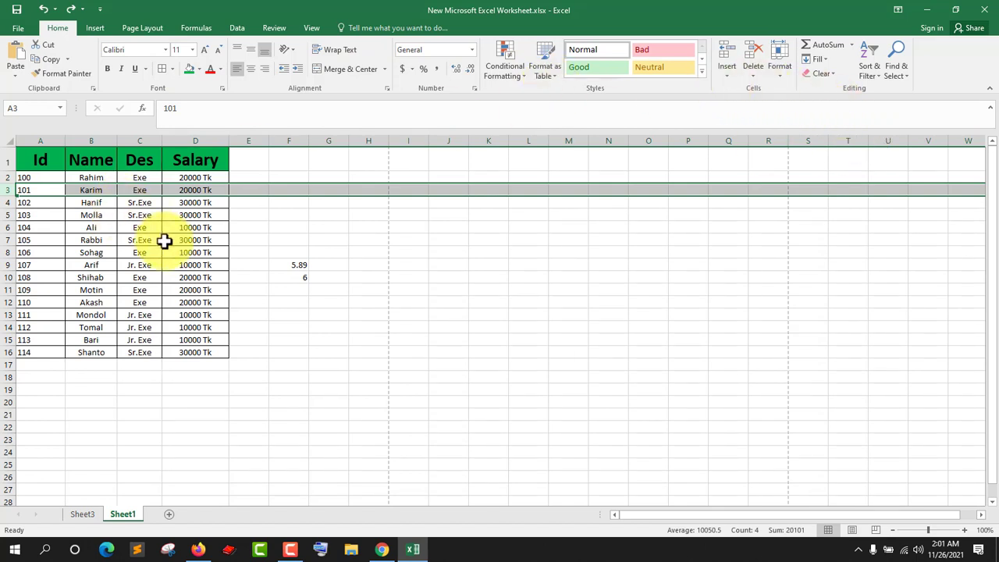
pyautogui.click(67, 17)
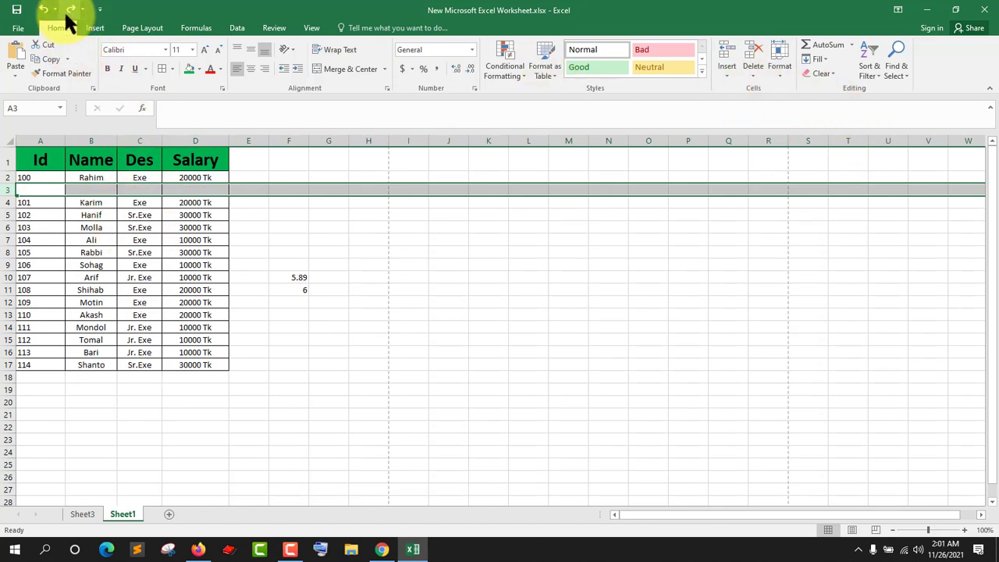
pyautogui.click(206, 190)
pyautogui.moveTo(26, 190); pyautogui.dragTo(195, 190)
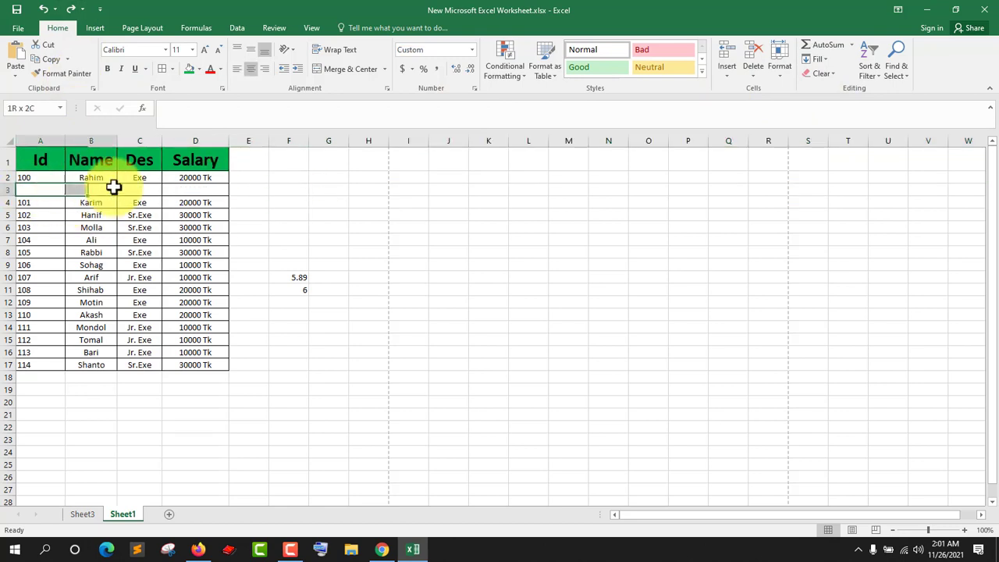
pyautogui.click(748, 66)
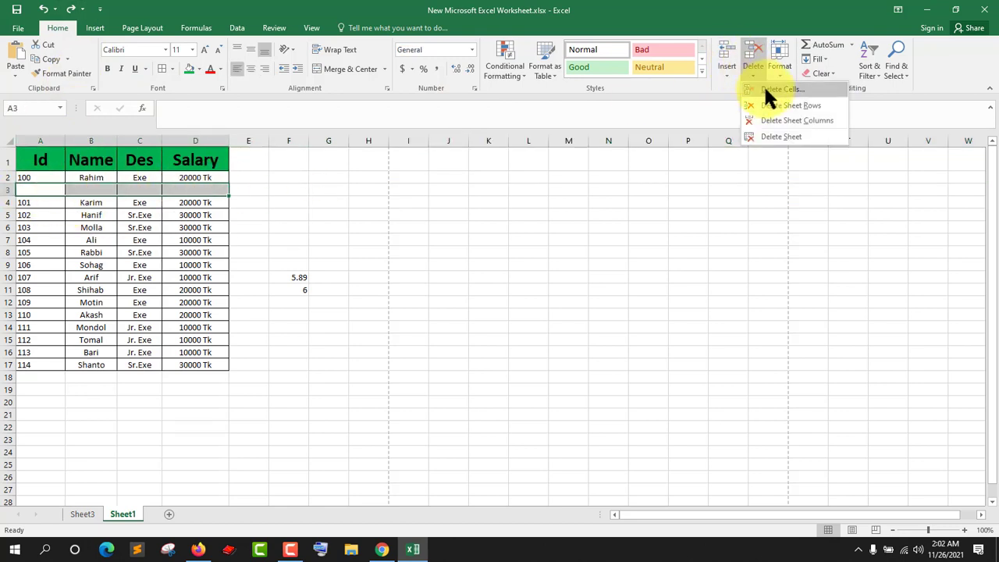
pyautogui.click(765, 90)
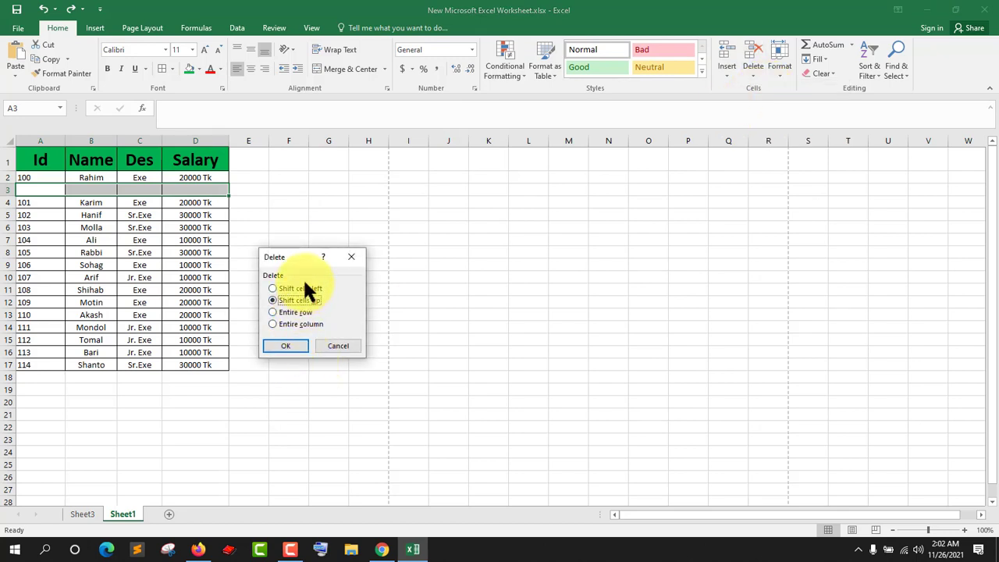
pyautogui.click(285, 347)
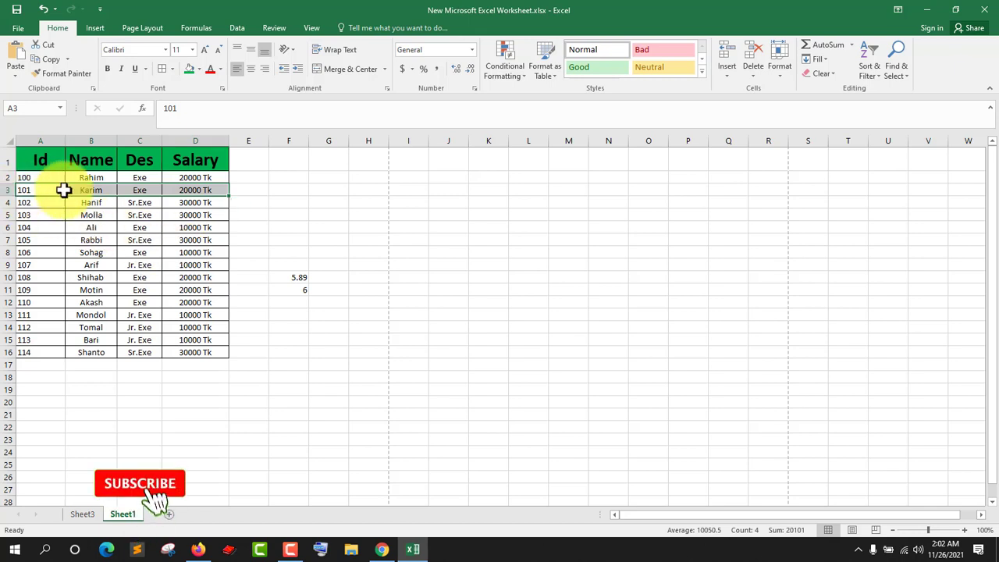
pyautogui.click(780, 63)
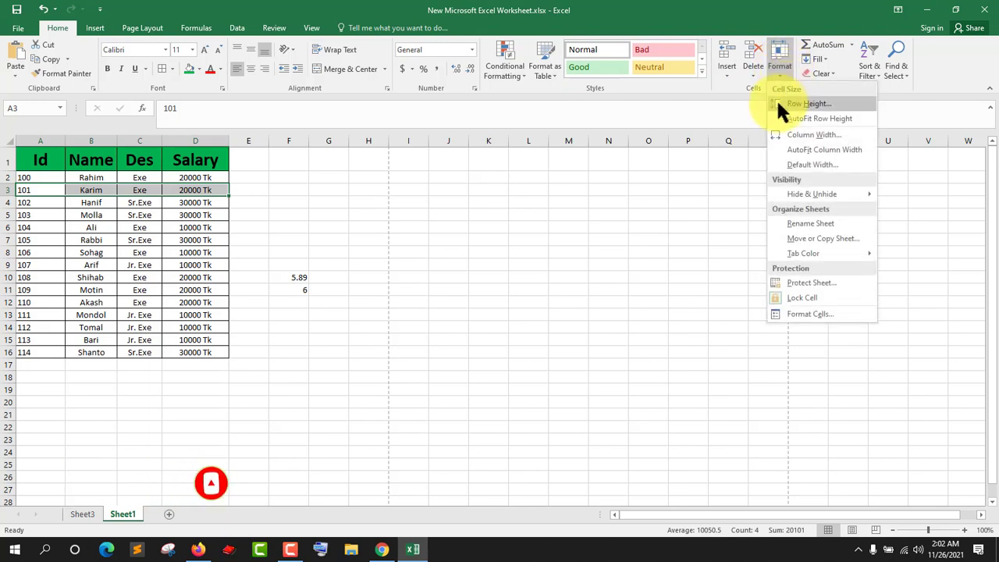
pyautogui.click(800, 105)
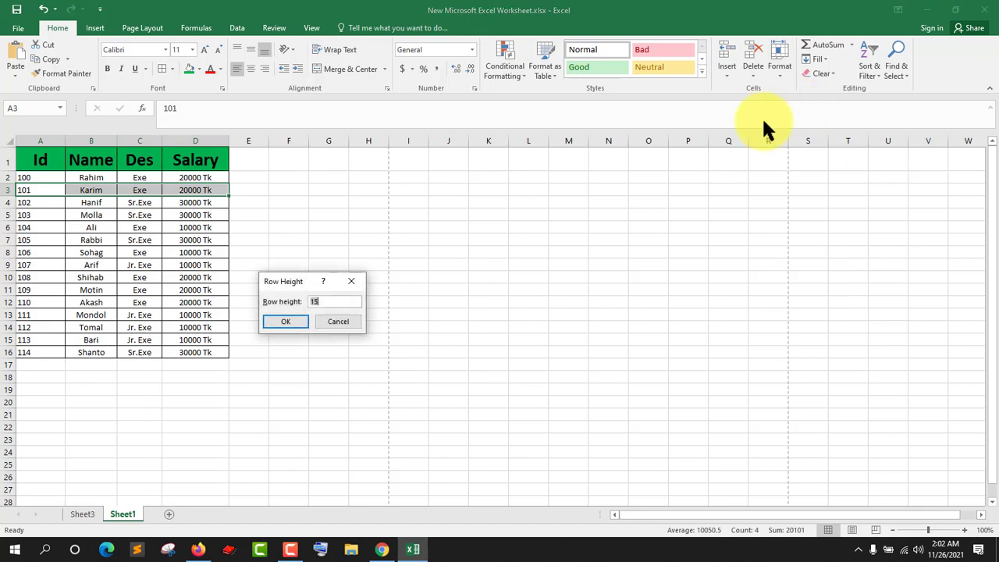
pyautogui.click(299, 324)
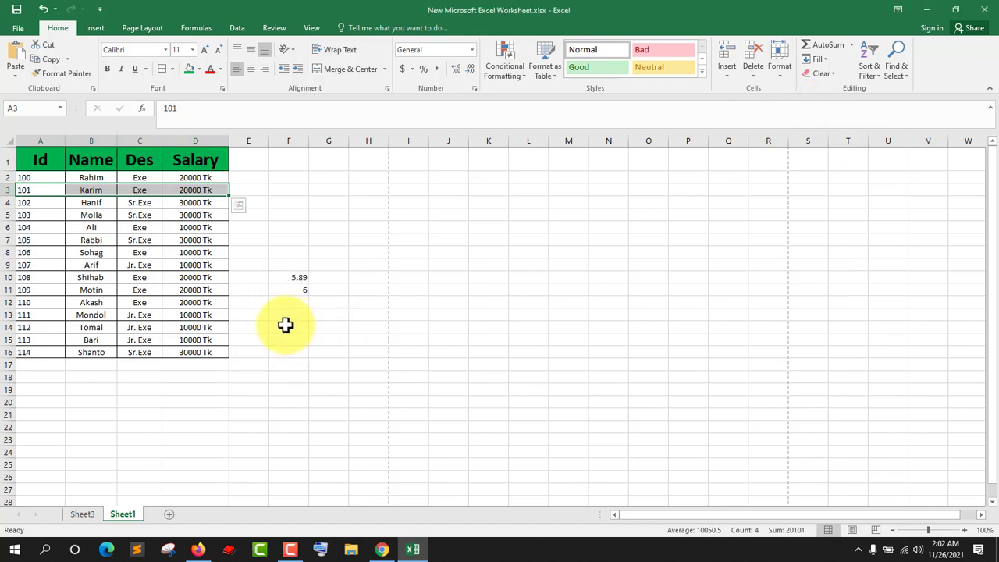
pyautogui.click(781, 55)
pyautogui.click(803, 105)
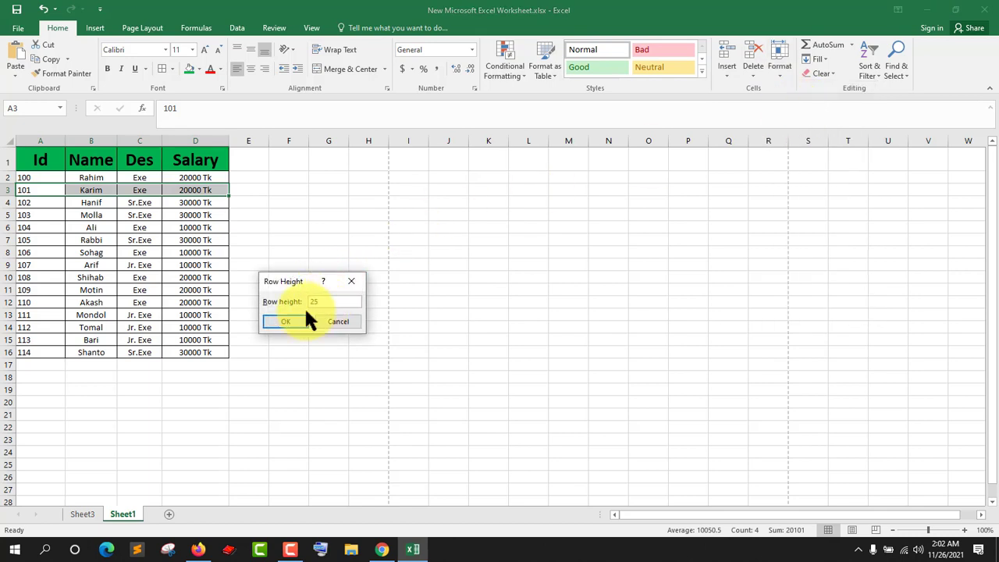
pyautogui.click(285, 322)
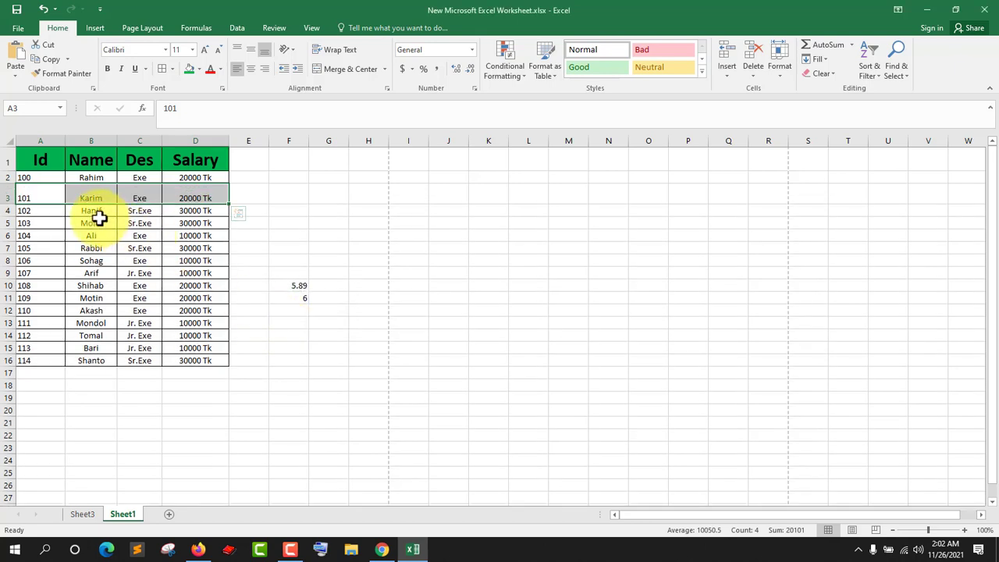
pyautogui.click(784, 72)
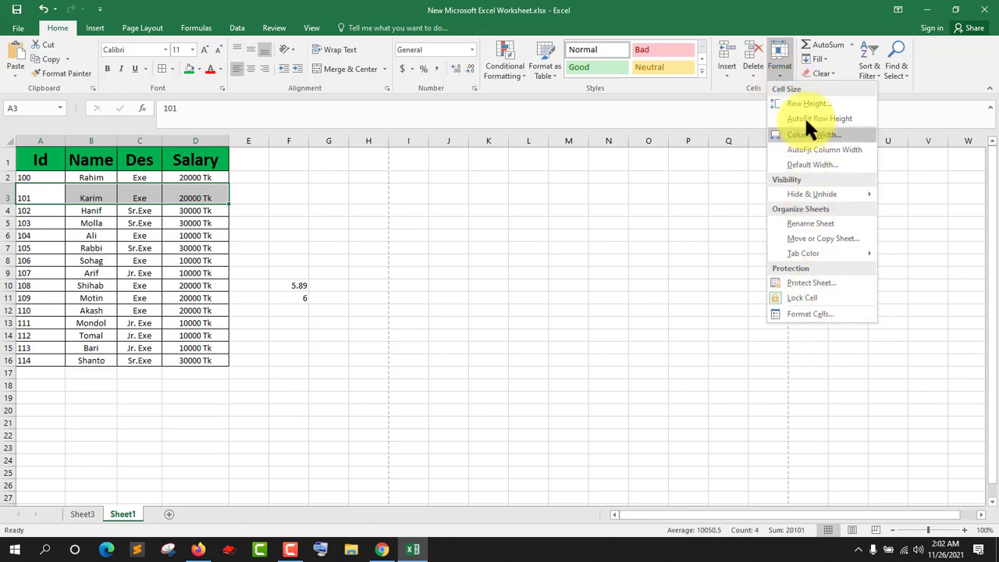
pyautogui.click(228, 226)
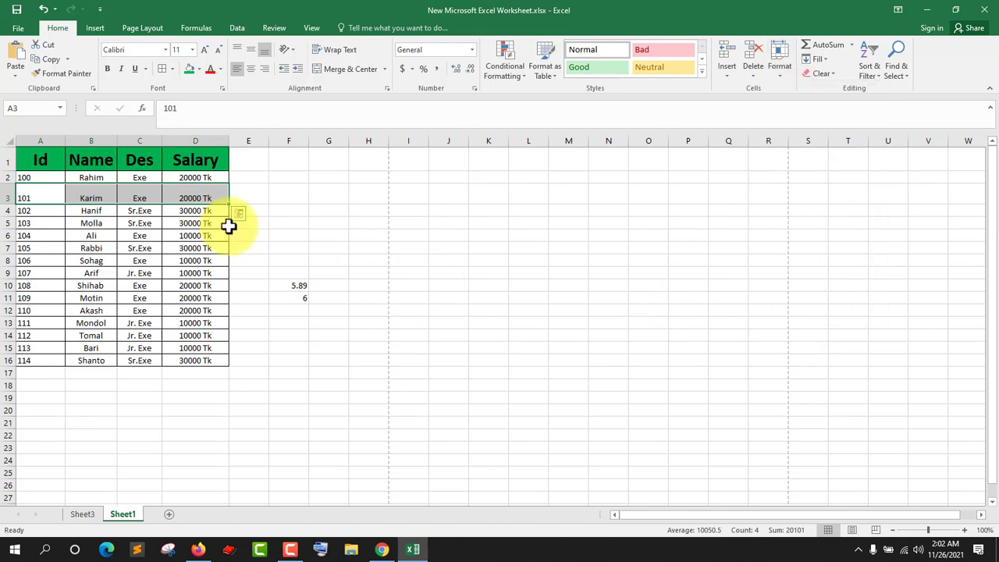
pyautogui.click(44, 8)
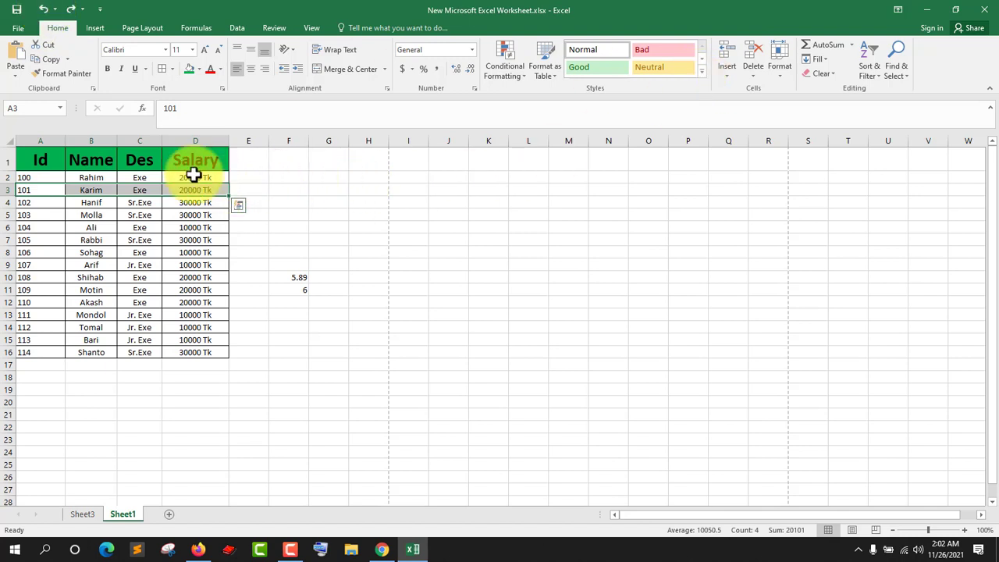
# - AutoSum the Id values A2:A16, putting the total 1605 in A17
pyautogui.moveTo(194, 175); pyautogui.dragTo(203, 361)
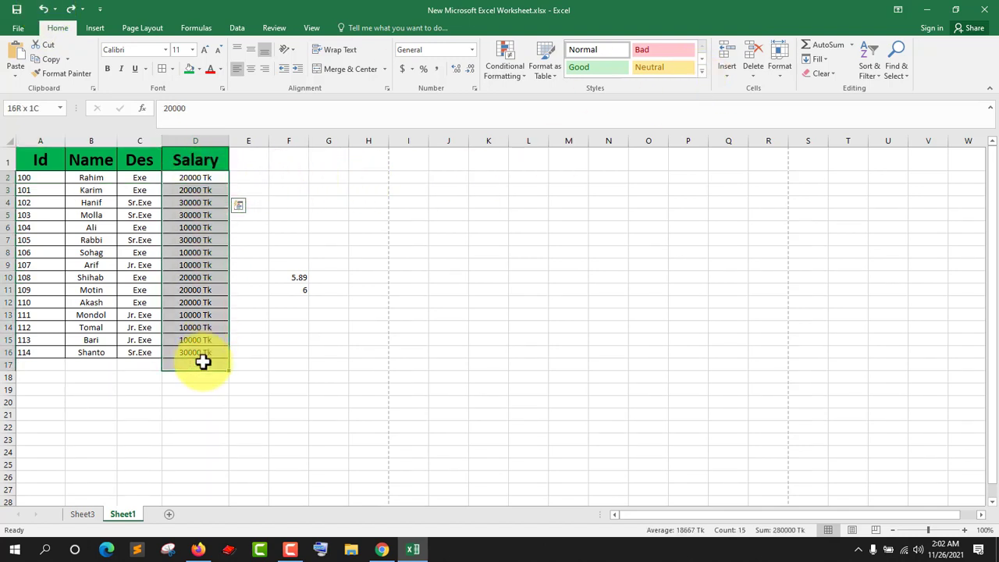
pyautogui.moveTo(34, 177)
pyautogui.mouseDown()
pyautogui.moveTo(47, 268)
pyautogui.moveTo(28, 365)
pyautogui.mouseUp()
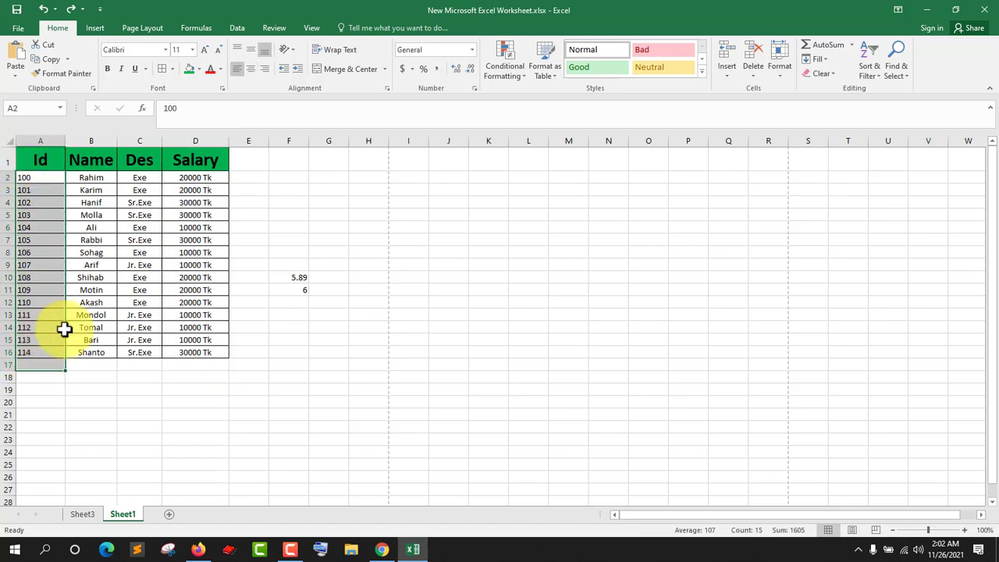
pyautogui.click(824, 45)
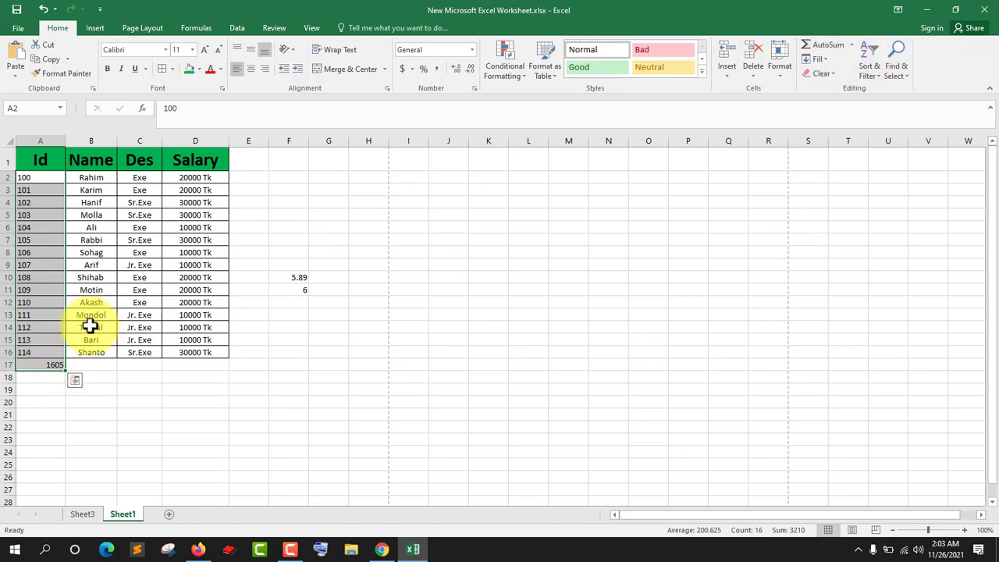
# - Add the Id maximum (1605) in A18 and minimum (100) in A19 via AutoSum's list
pyautogui.click(851, 47)
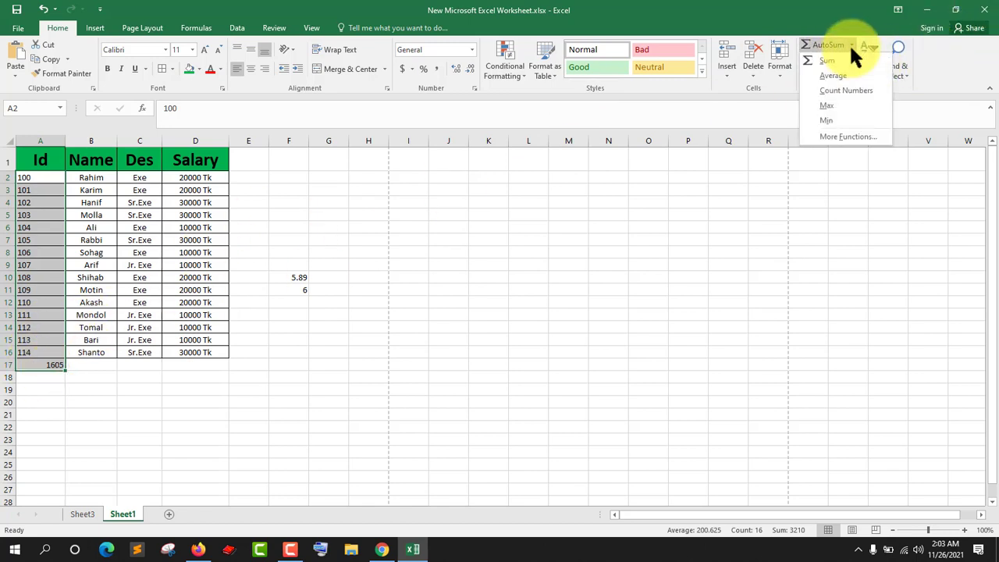
pyautogui.click(837, 107)
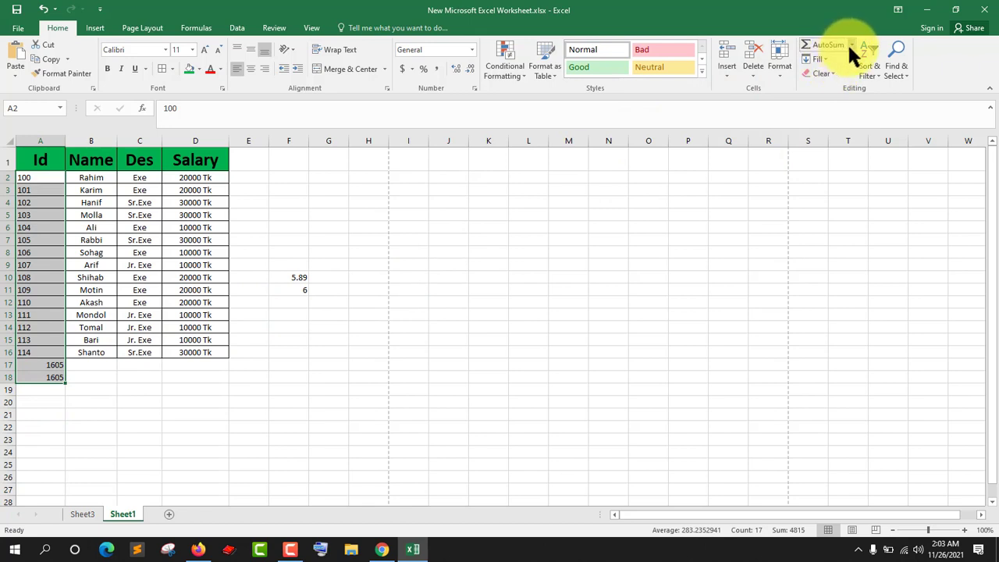
pyautogui.click(850, 44)
pyautogui.click(838, 119)
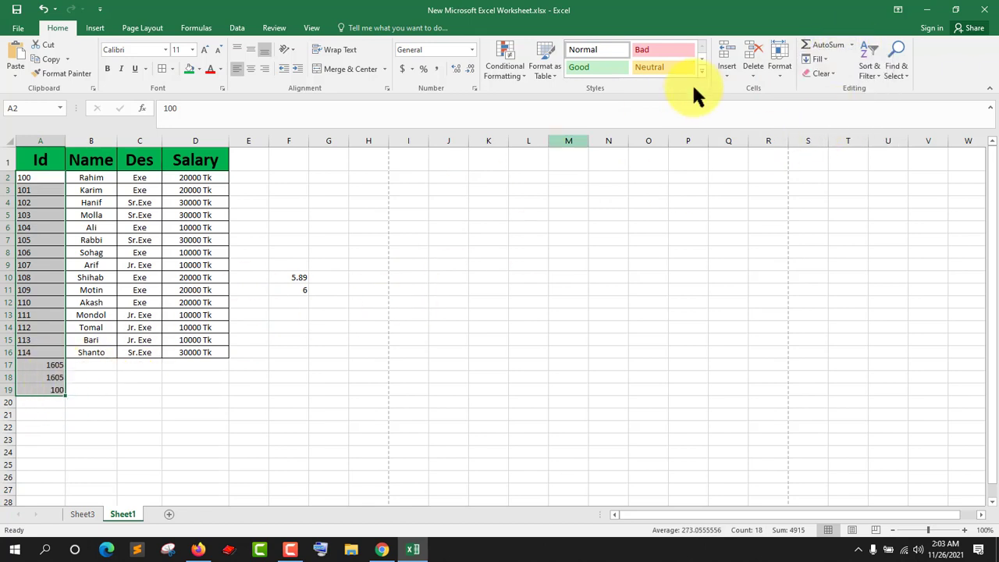
pyautogui.click(852, 46)
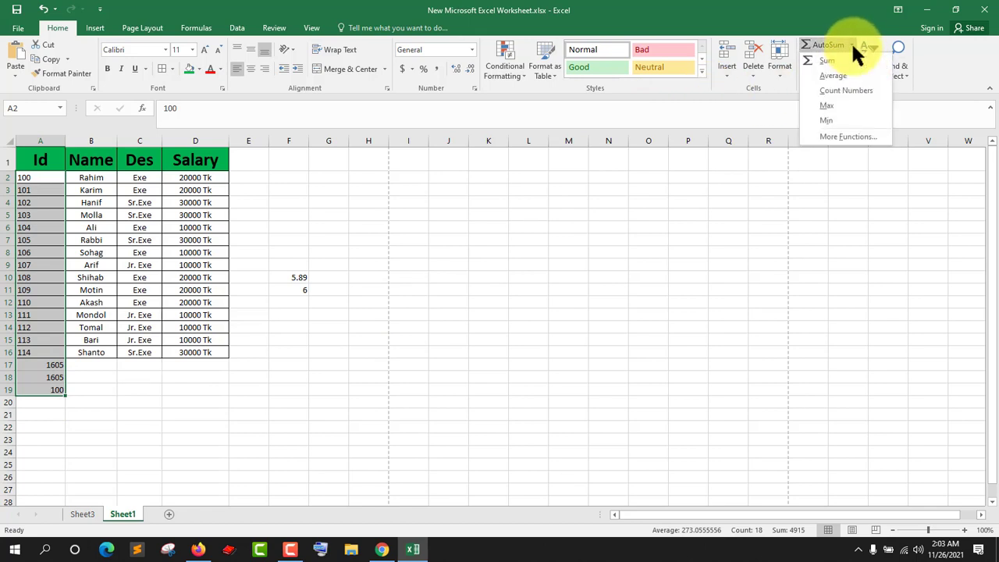
pyautogui.press('Escape')
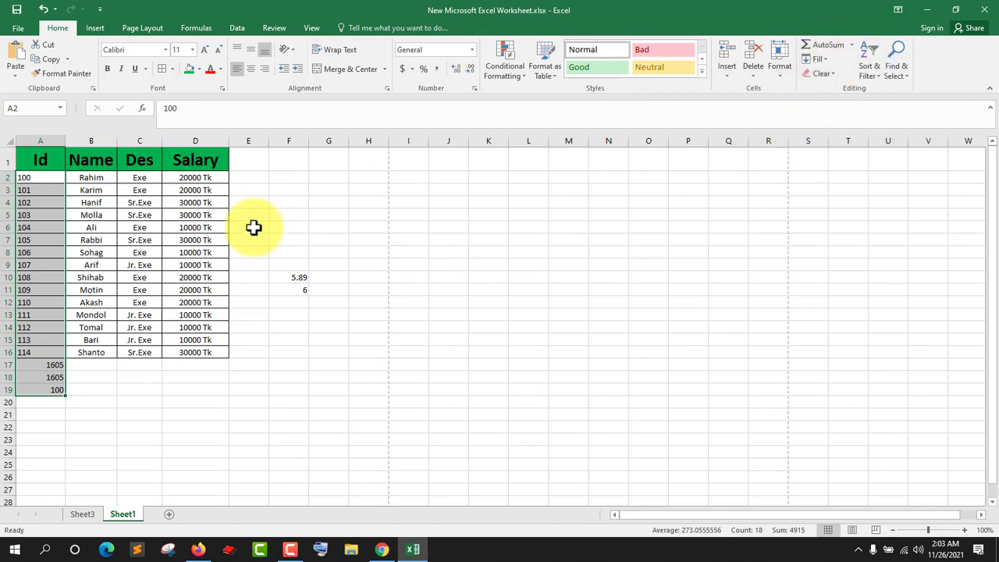
# - Fill the first Id value 100 down through the Id column
pyautogui.click(826, 61)
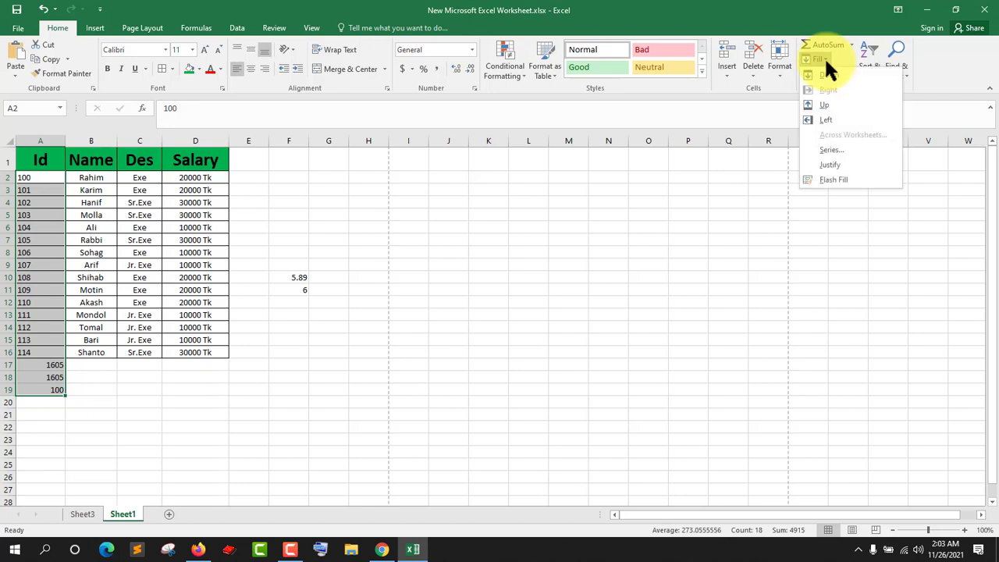
pyautogui.click(832, 75)
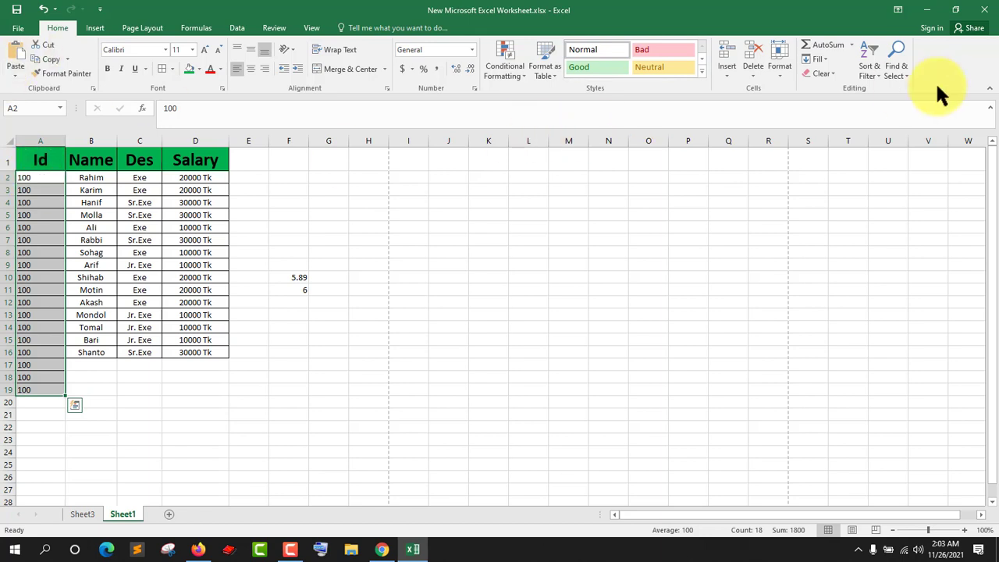
pyautogui.click(829, 61)
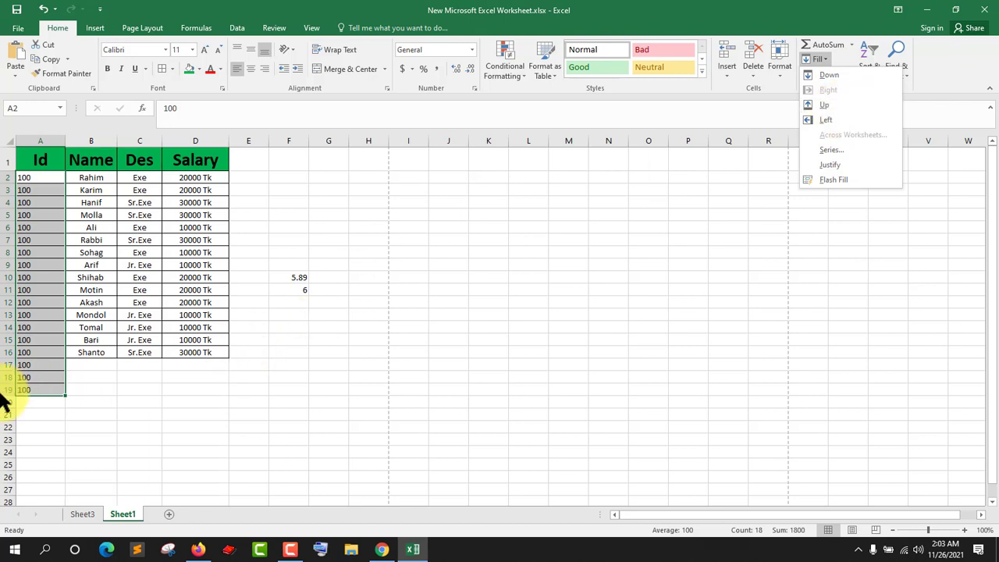
# - Enter 200 in A19 and fill it up through A2:A19
pyautogui.click(25, 387)
pyautogui.click(36, 389)
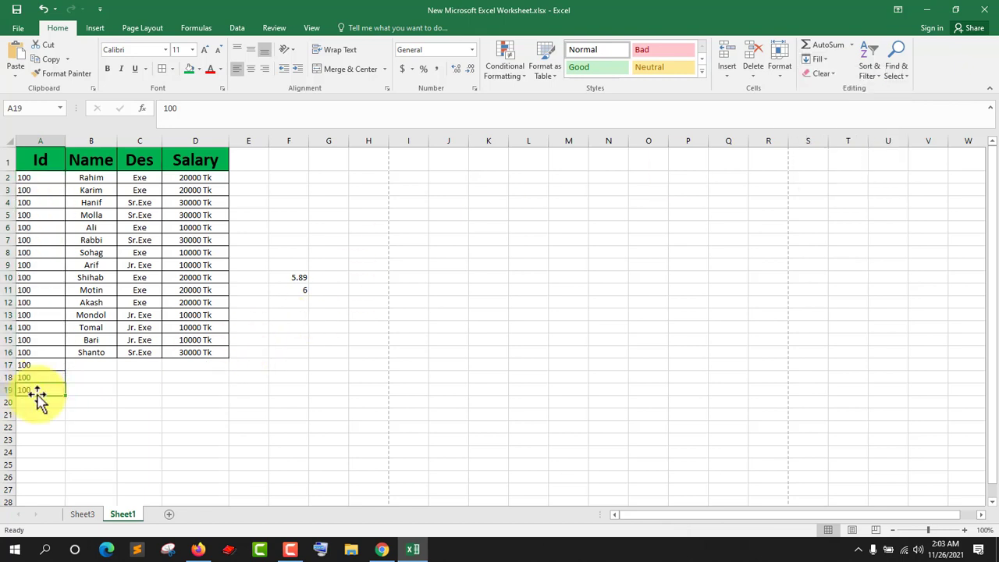
pyautogui.write('2')
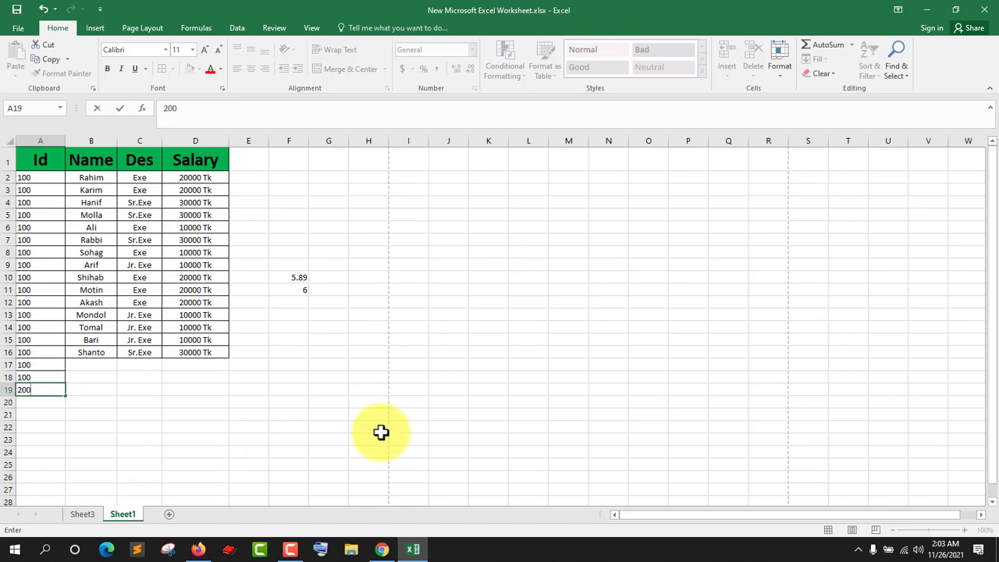
pyautogui.click(528, 413)
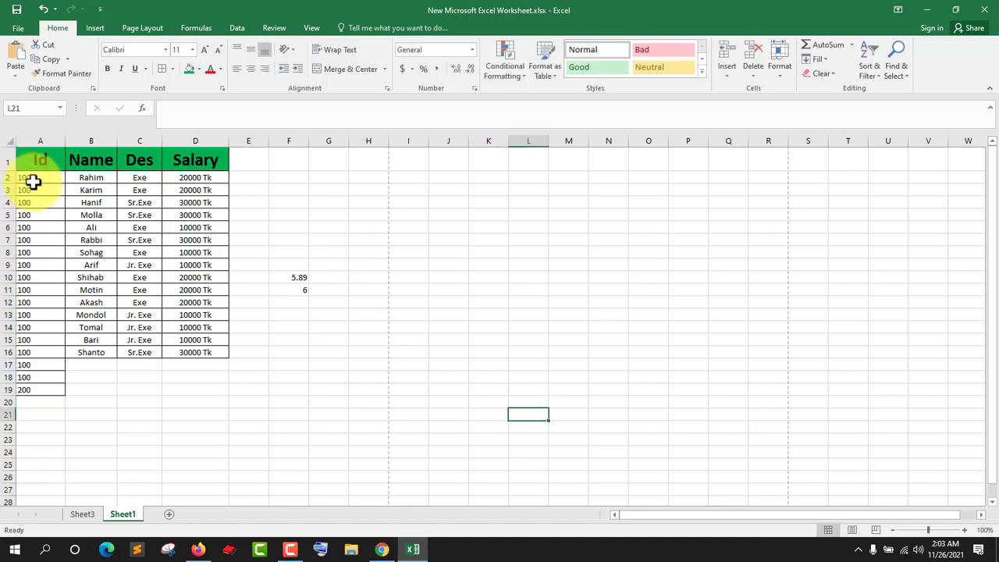
pyautogui.moveTo(32, 181); pyautogui.dragTo(29, 389)
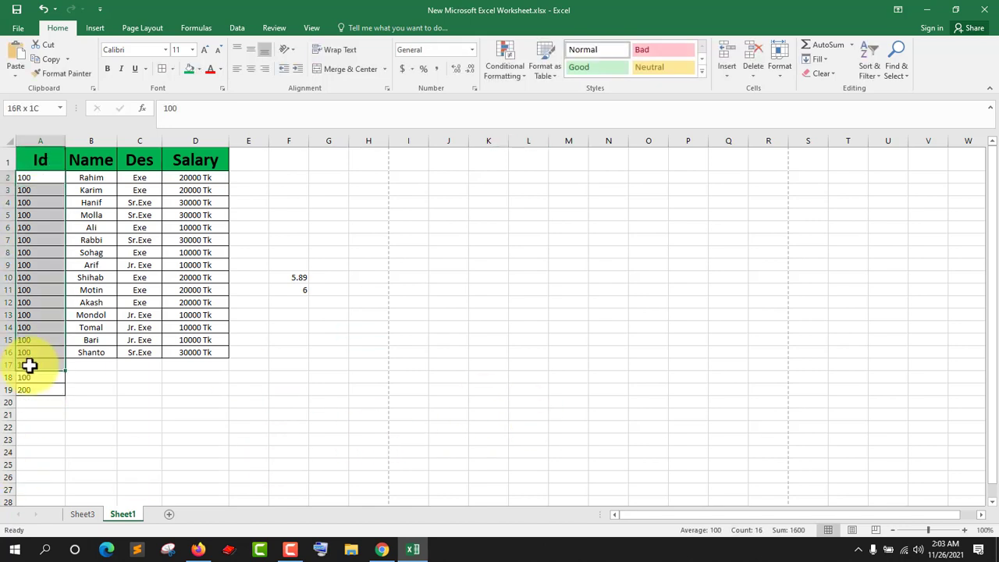
pyautogui.click(828, 59)
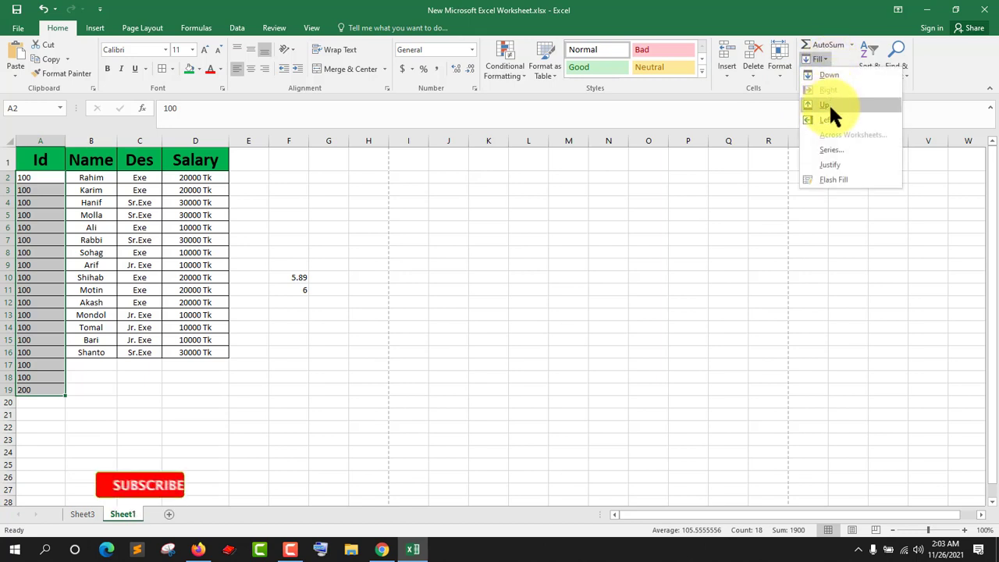
pyautogui.click(831, 104)
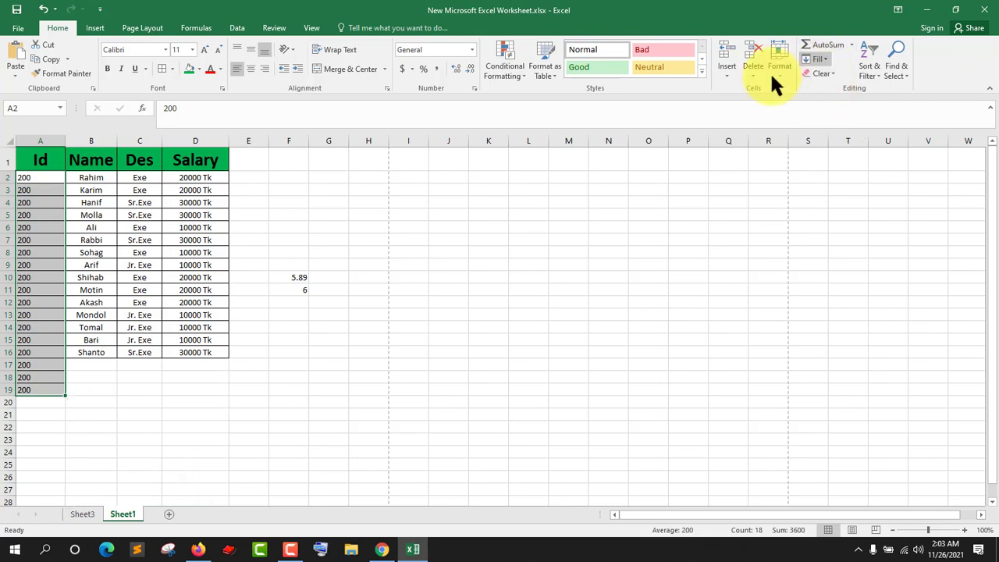
# - Undo both fills and the sum, max and min totals below the Ids
pyautogui.click(44, 11)
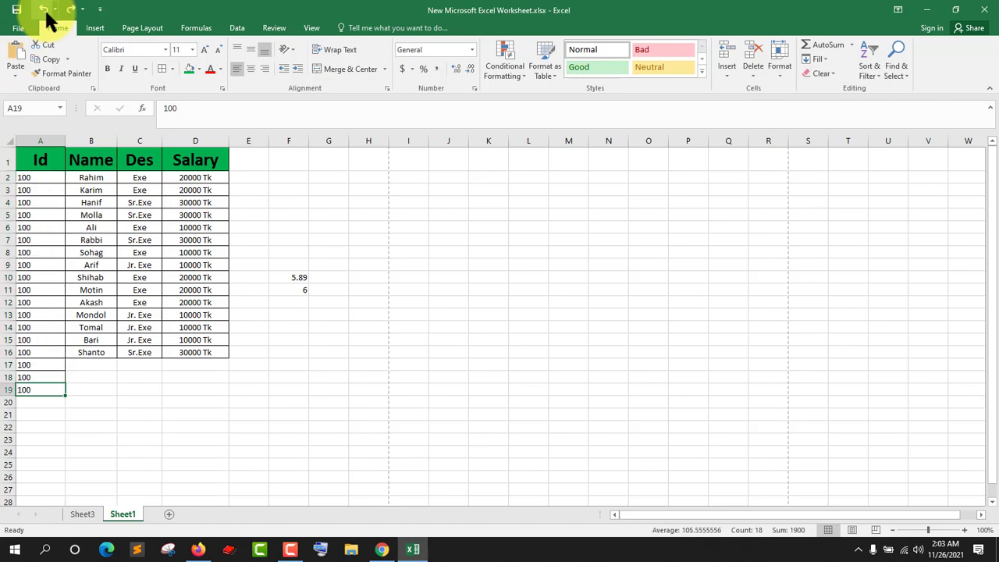
pyautogui.click(44, 11)
pyautogui.click(44, 11)
pyautogui.click(45, 11)
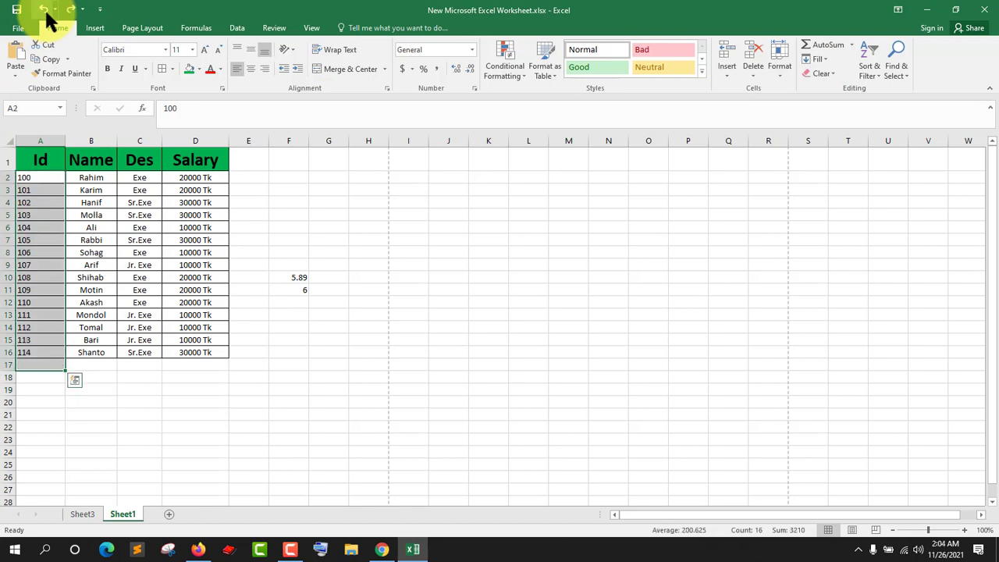
pyautogui.click(45, 11)
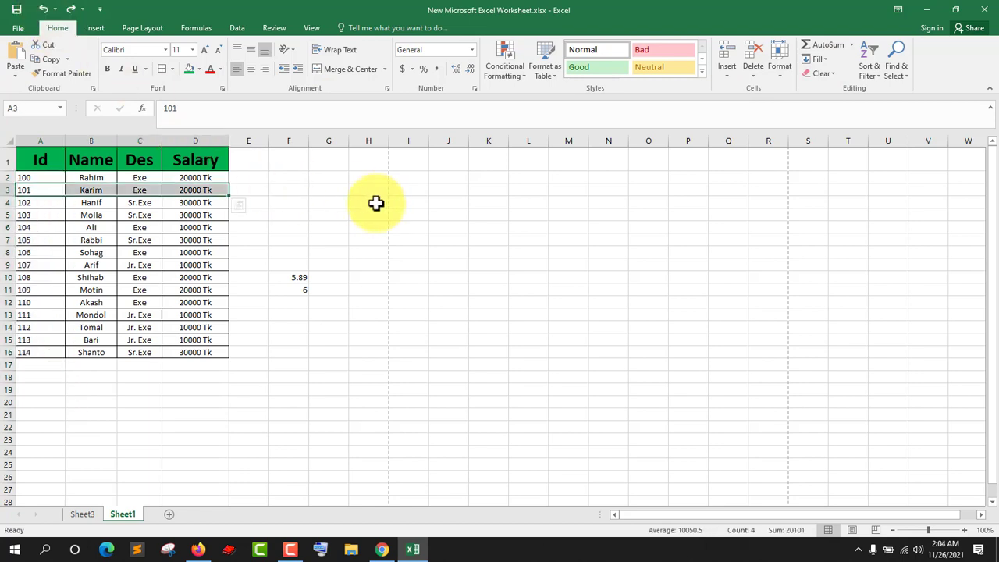
# - Undo one more change, then clear everything from cells C10:D11
pyautogui.click(576, 265)
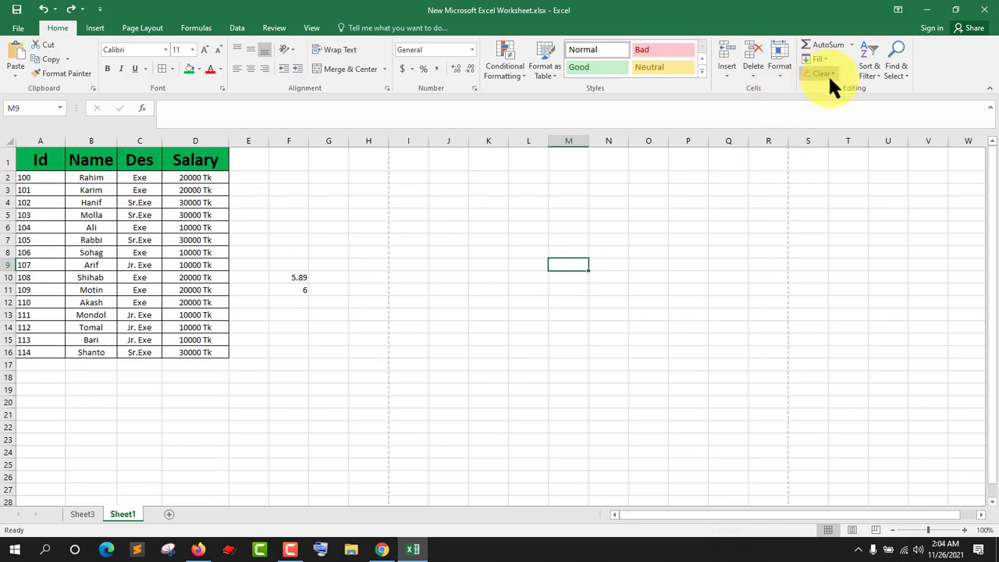
pyautogui.moveTo(139, 277); pyautogui.dragTo(196, 289)
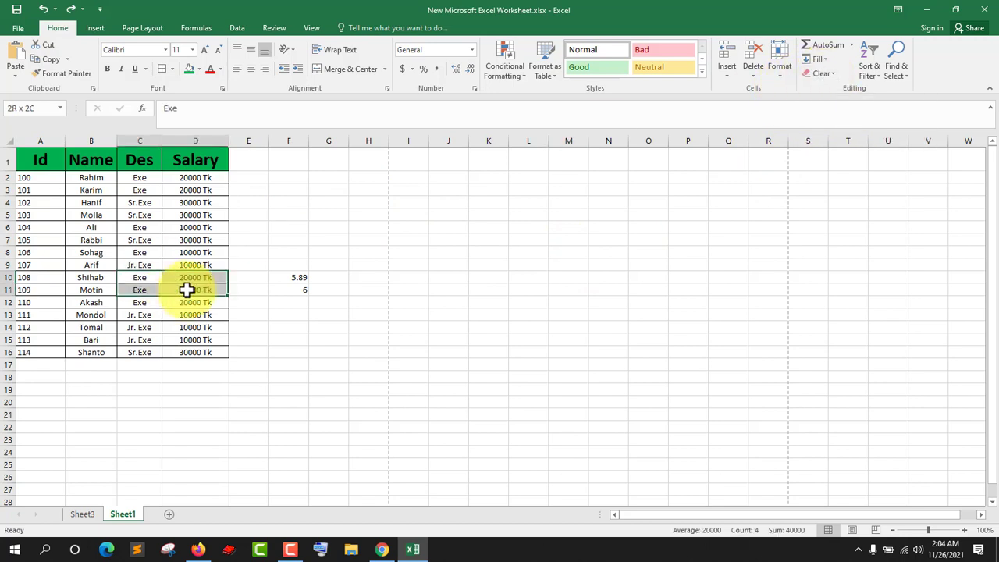
pyautogui.click(820, 72)
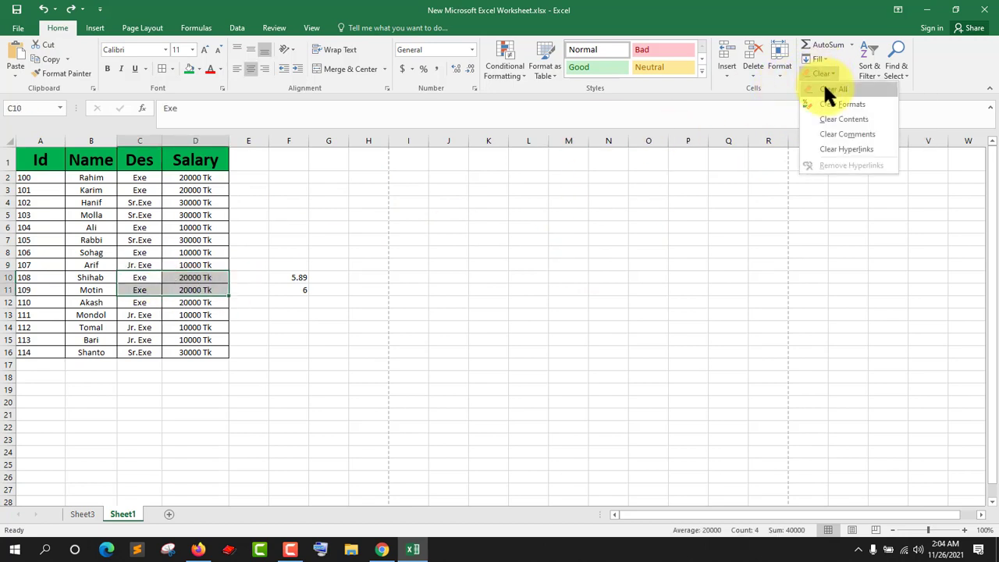
pyautogui.click(828, 91)
# - Undo the clearing to restore Exe and 20000 Tk in C10:D11
pyautogui.click(192, 307)
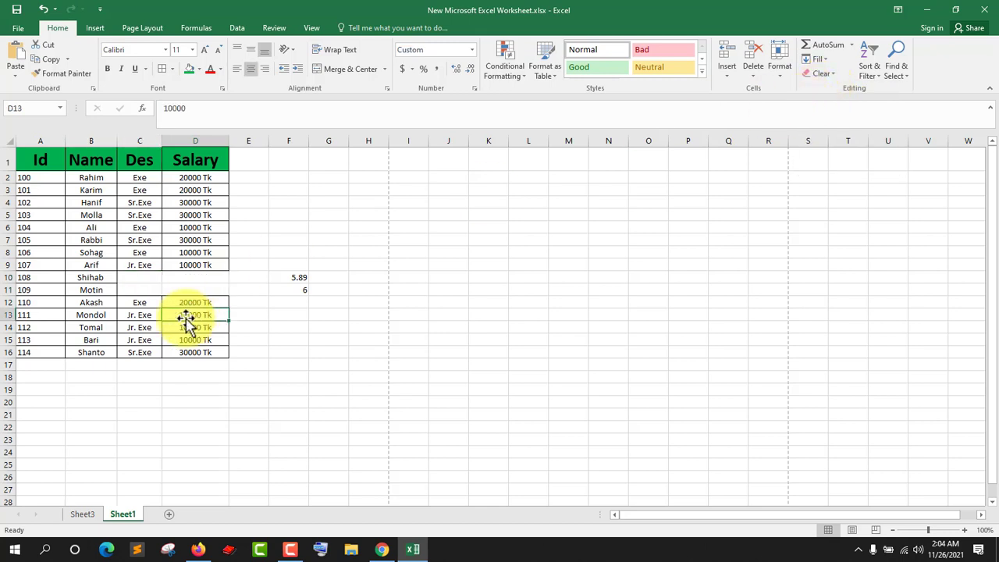
pyautogui.moveTo(133, 281); pyautogui.dragTo(207, 289)
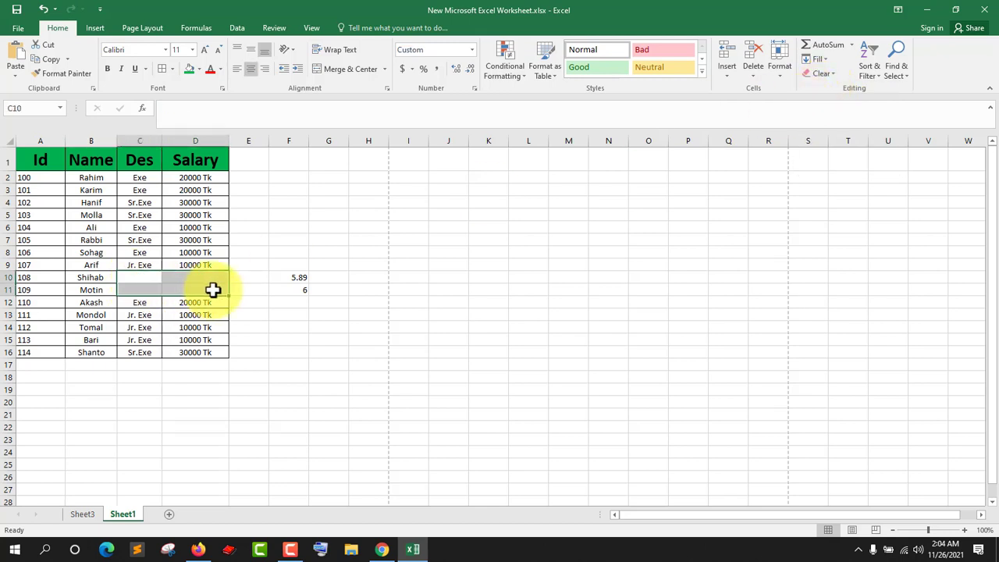
pyautogui.click(43, 10)
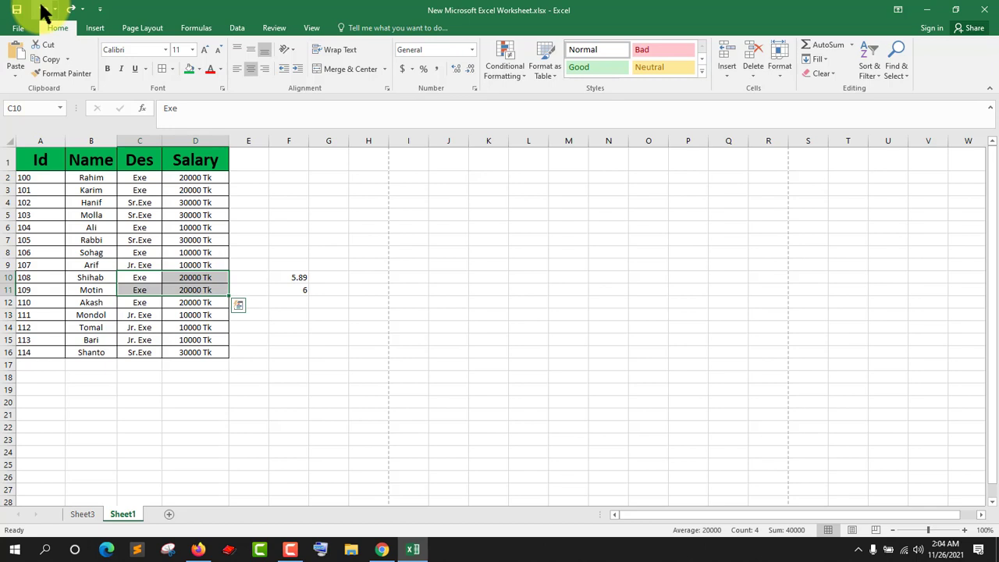
pyautogui.click(562, 264)
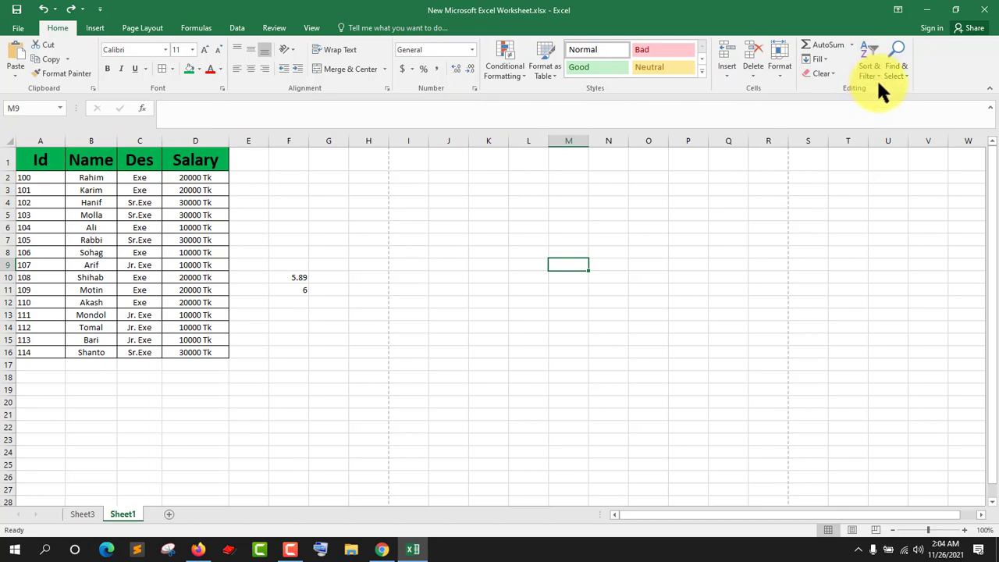
# - Apply Sort & Filter > Filter to header cells A1:D1 (Id, Name, Des, Salary)
pyautogui.moveTo(40, 160); pyautogui.dragTo(207, 162)
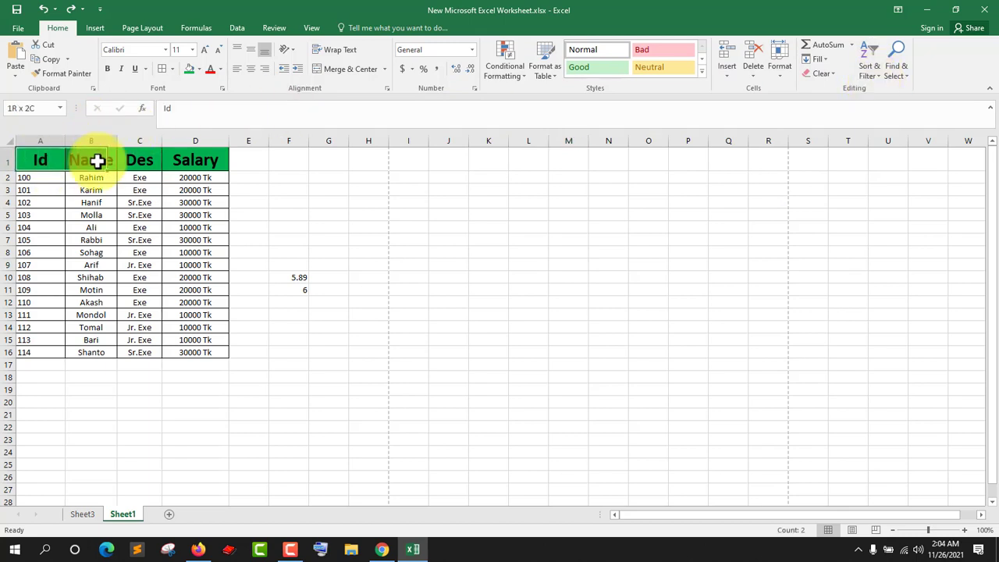
pyautogui.click(871, 68)
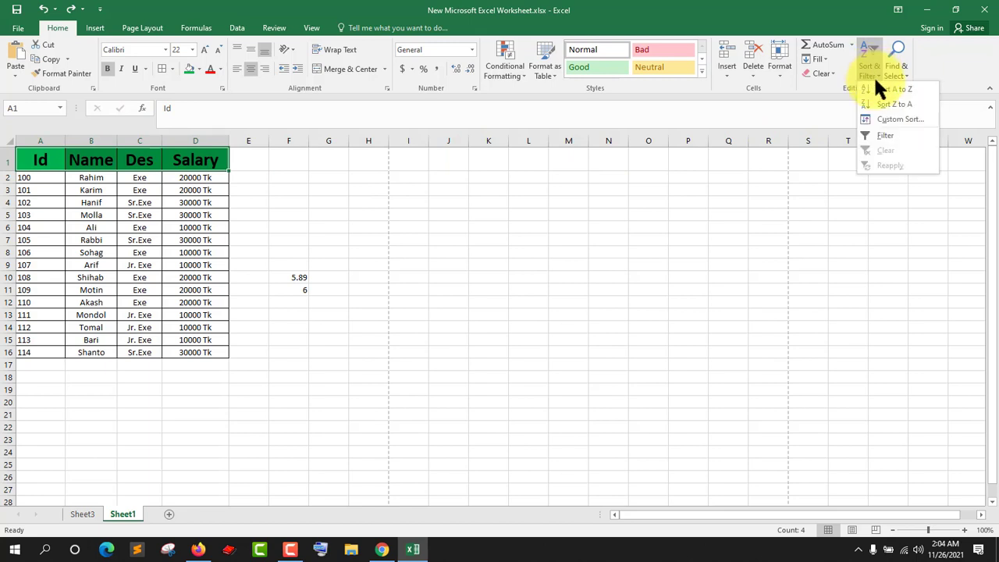
pyautogui.click(888, 136)
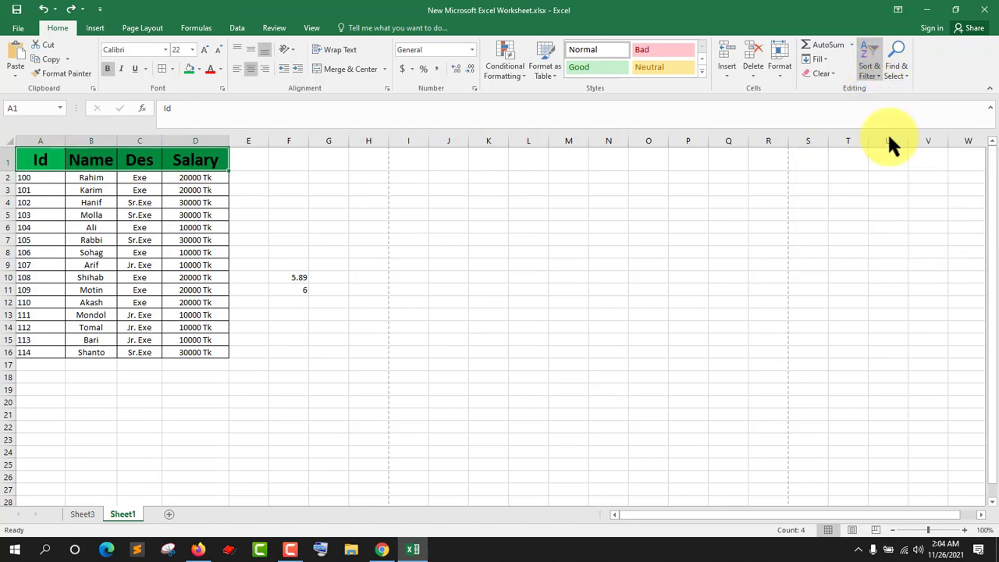
pyautogui.click(421, 215)
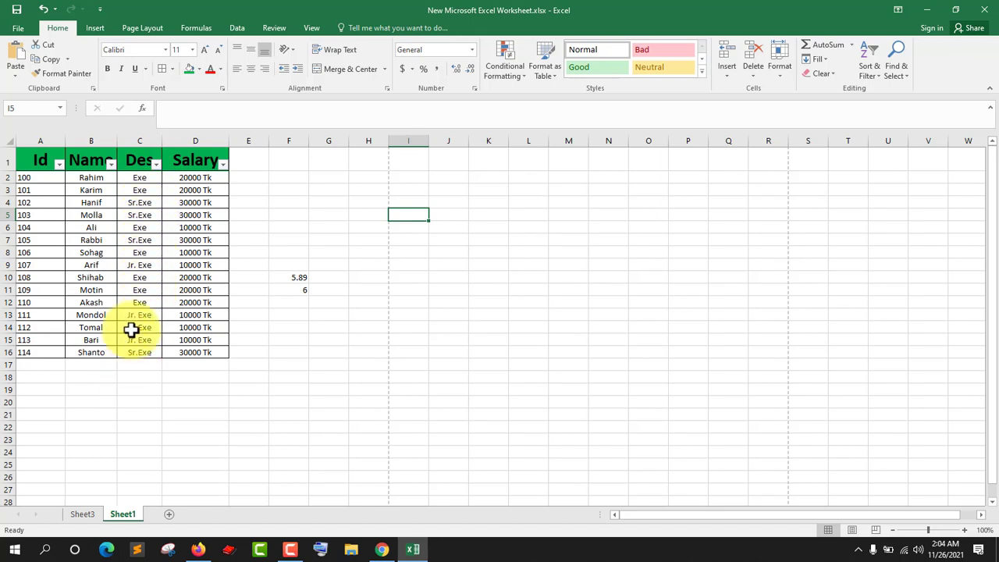
pyautogui.click(156, 164)
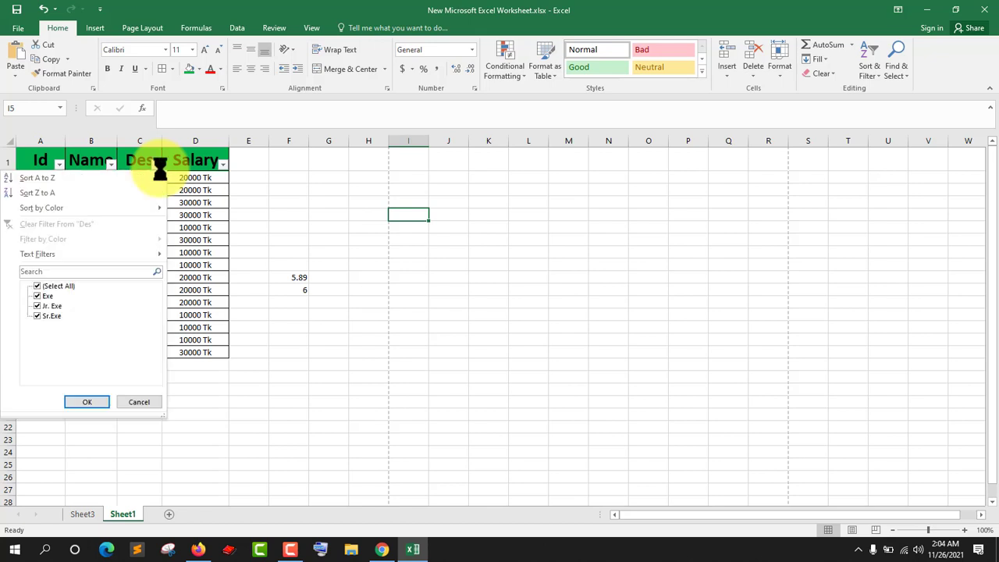
pyautogui.click(37, 285)
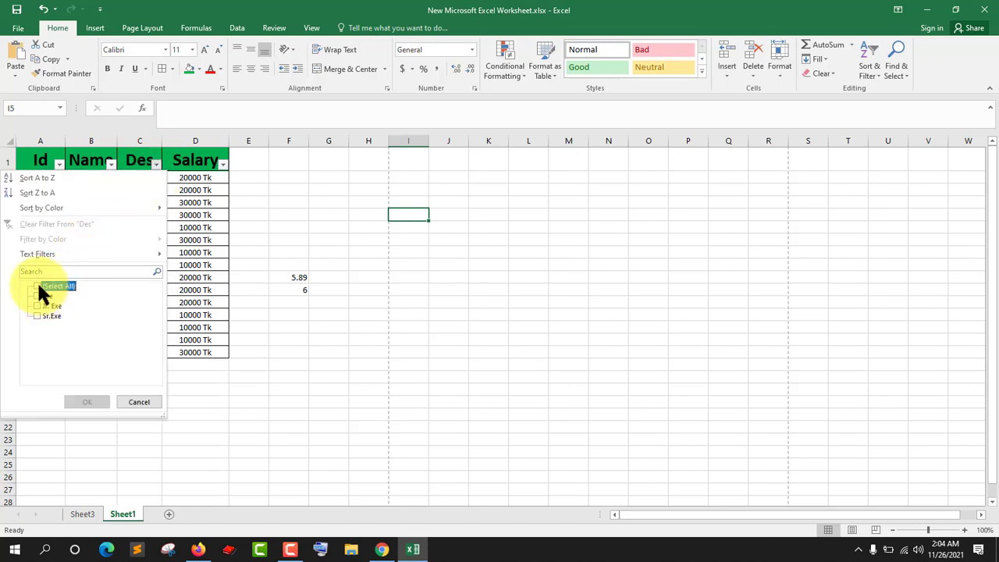
pyautogui.click(37, 295)
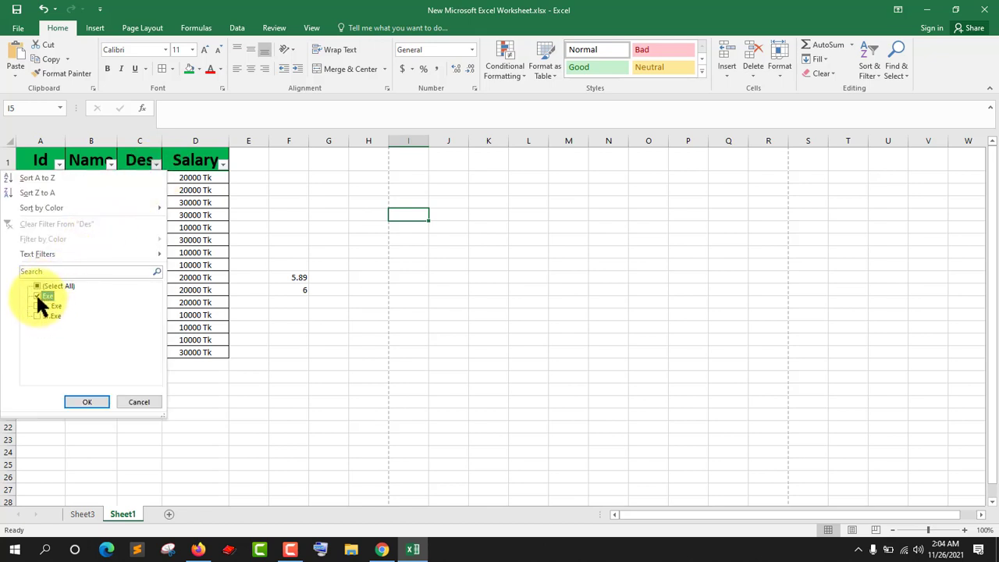
pyautogui.click(78, 399)
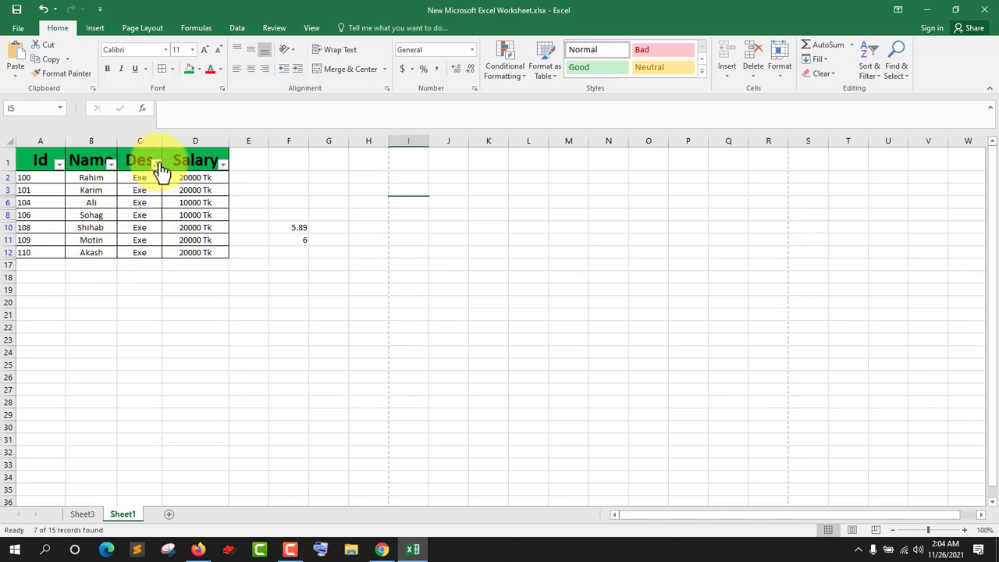
pyautogui.click(157, 164)
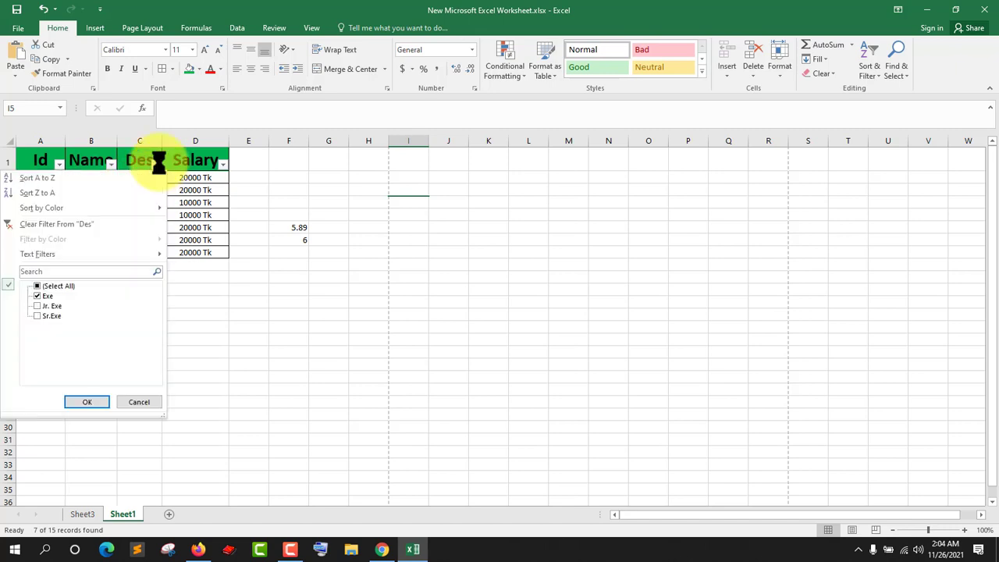
pyautogui.click(36, 287)
pyautogui.click(78, 399)
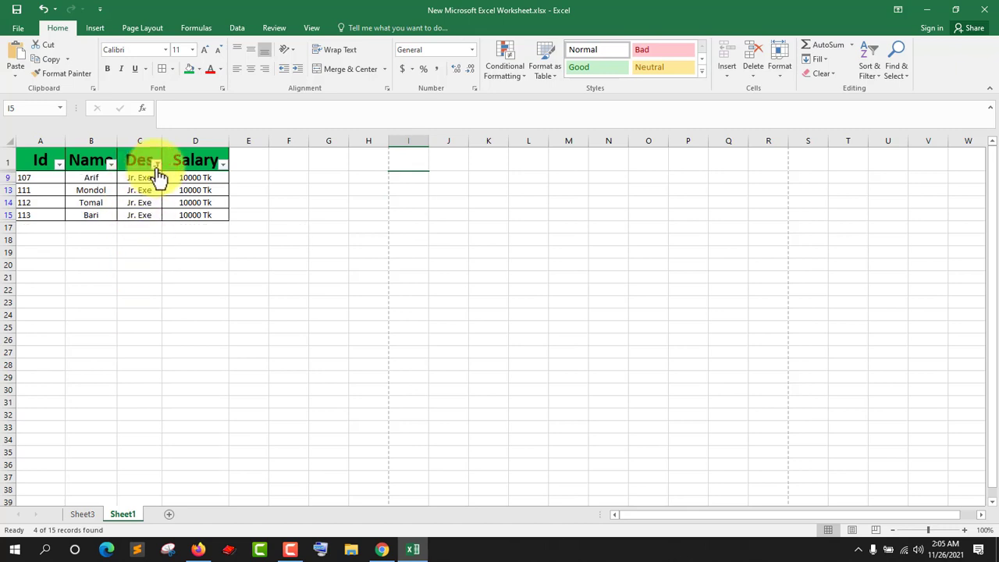
pyautogui.click(157, 164)
pyautogui.click(47, 312)
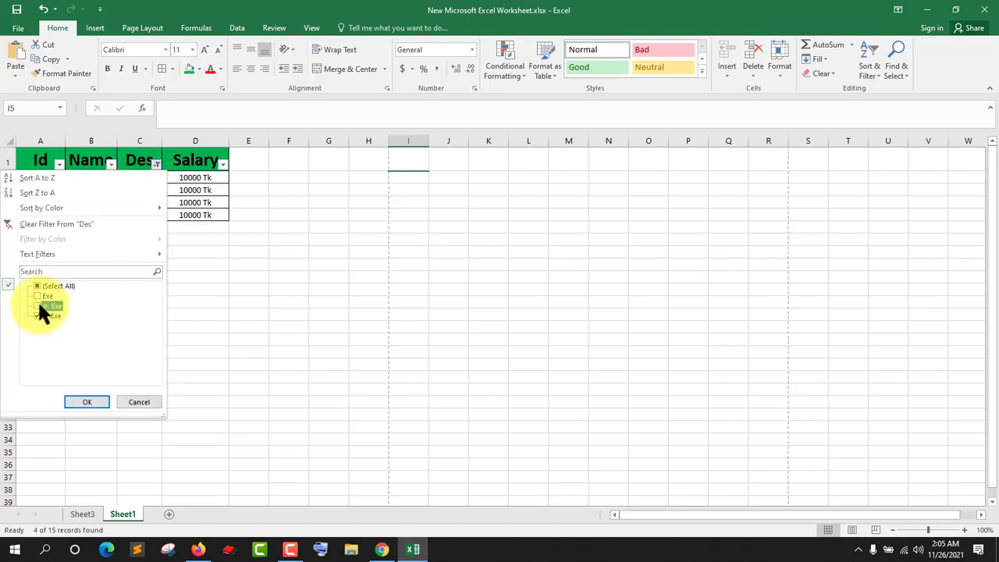
pyautogui.click(37, 305)
pyautogui.click(81, 402)
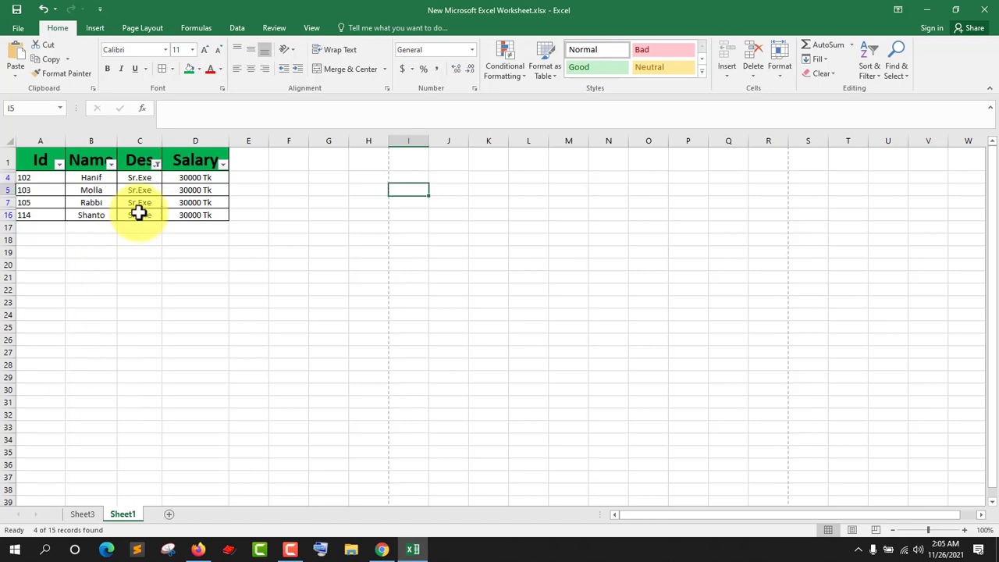
pyautogui.click(159, 159)
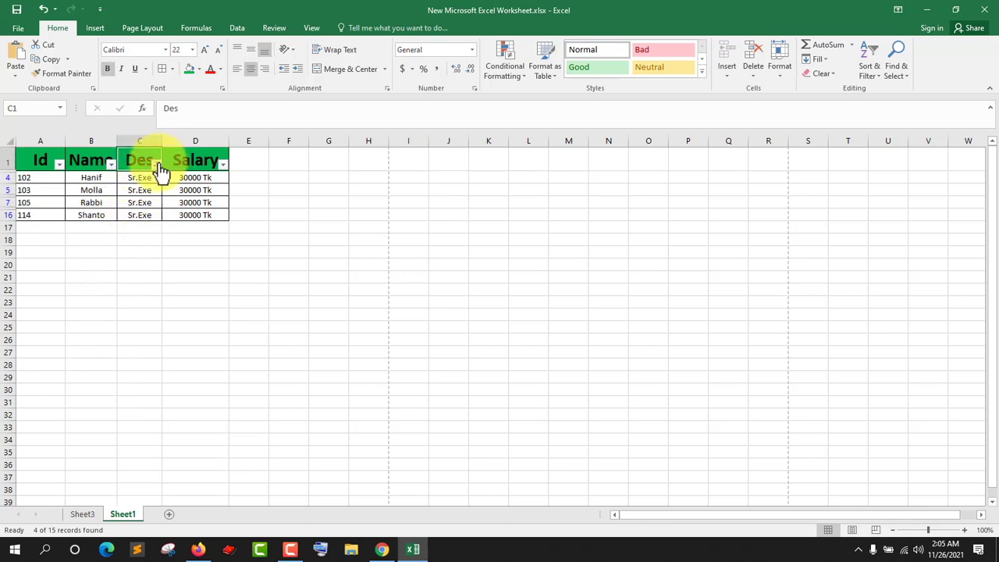
pyautogui.click(157, 164)
pyautogui.click(36, 286)
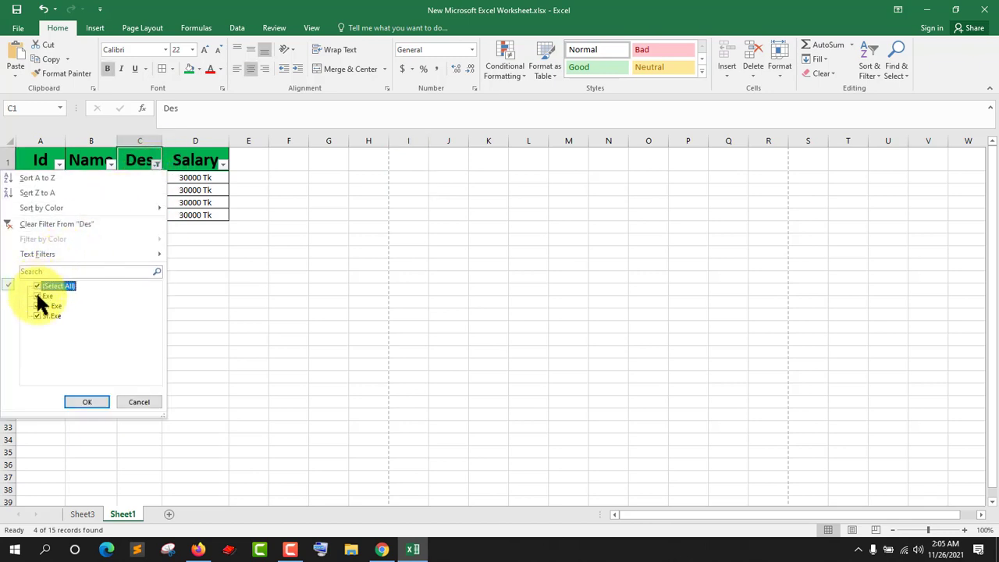
pyautogui.click(90, 401)
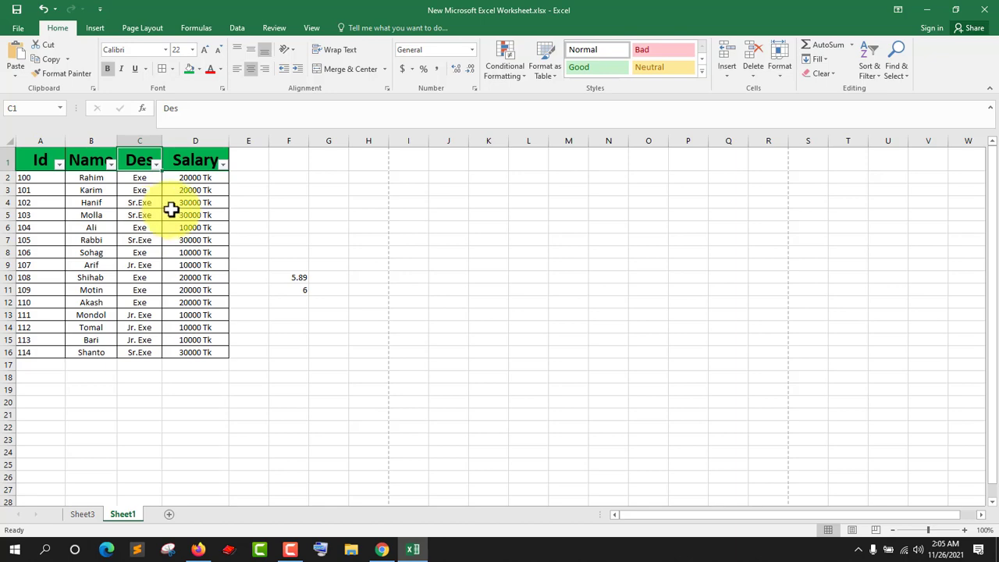
# - Use Ctrl+F Find Next on the employee's name to land on B9, then close the dialog
pyautogui.click(91, 240)
pyautogui.scroll(-2, 138, 272)
pyautogui.scroll(-5, 176, 343)
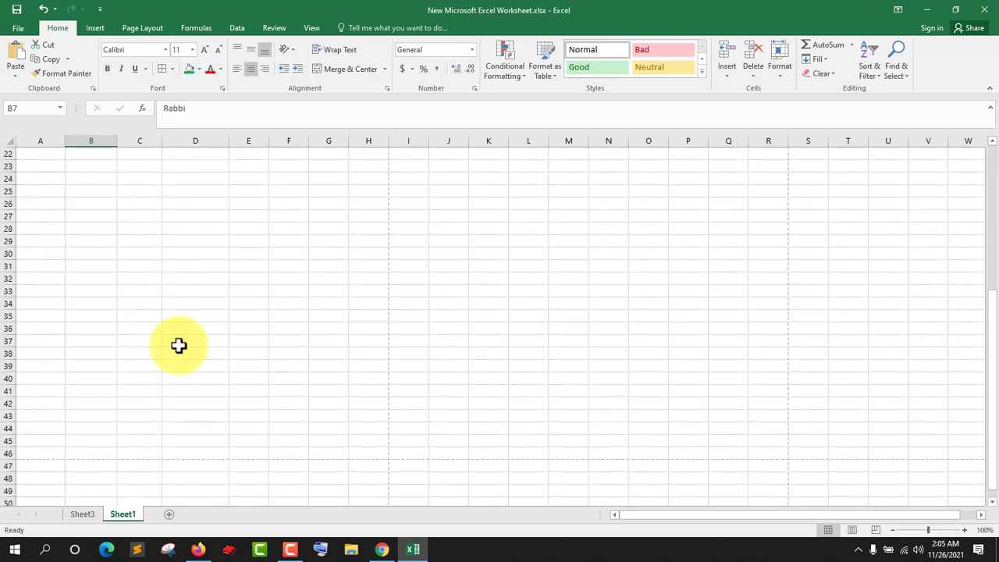
pyautogui.scroll(-3, 179, 346)
pyautogui.click(195, 340)
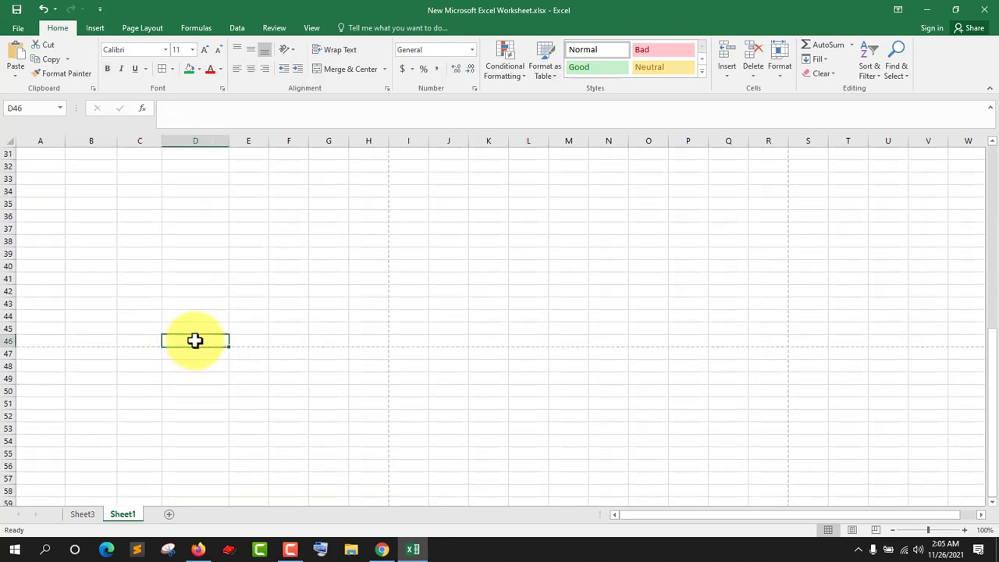
pyautogui.hotkey('ctrl', 'f')
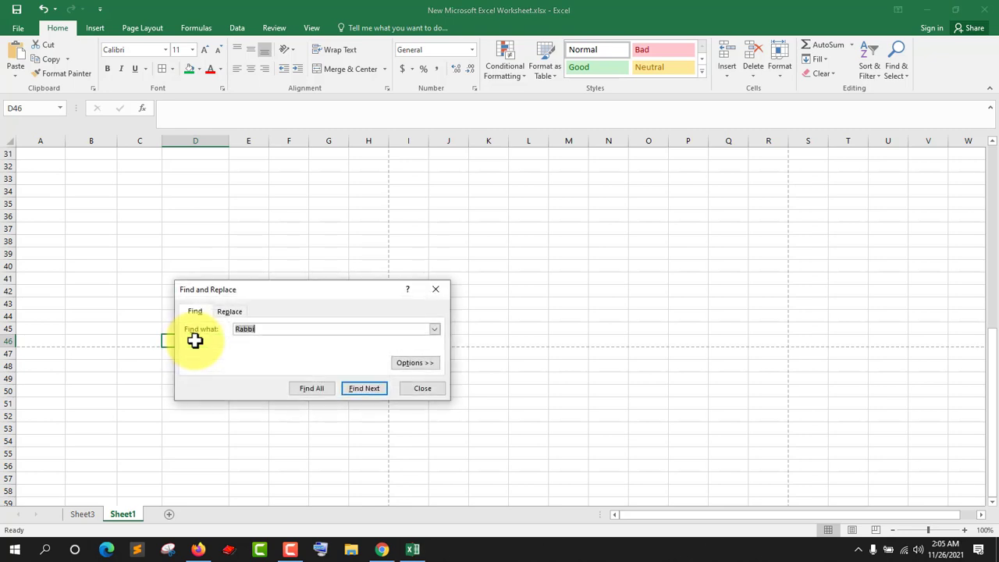
pyautogui.press('BackSpace')
pyautogui.write('f')
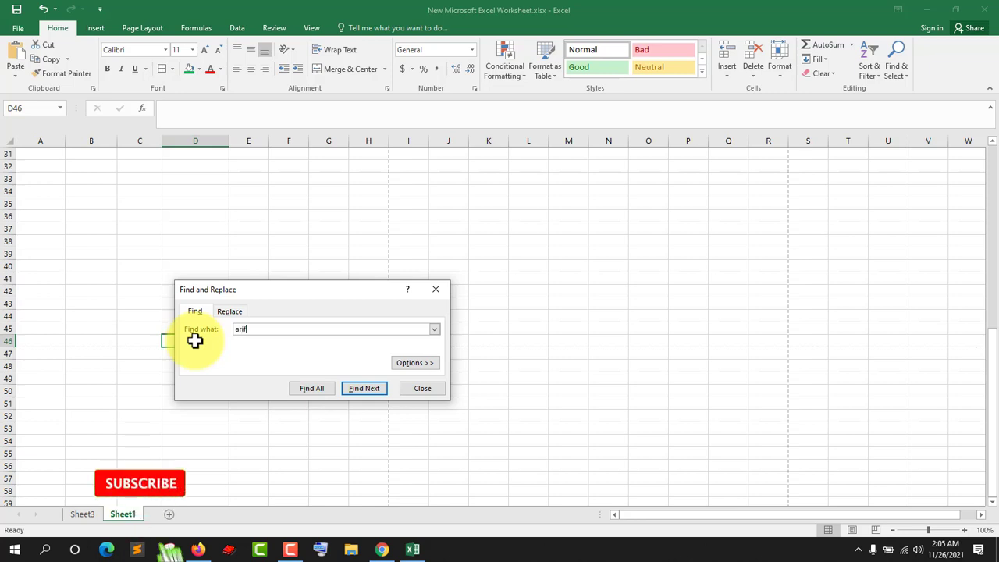
pyautogui.click(358, 387)
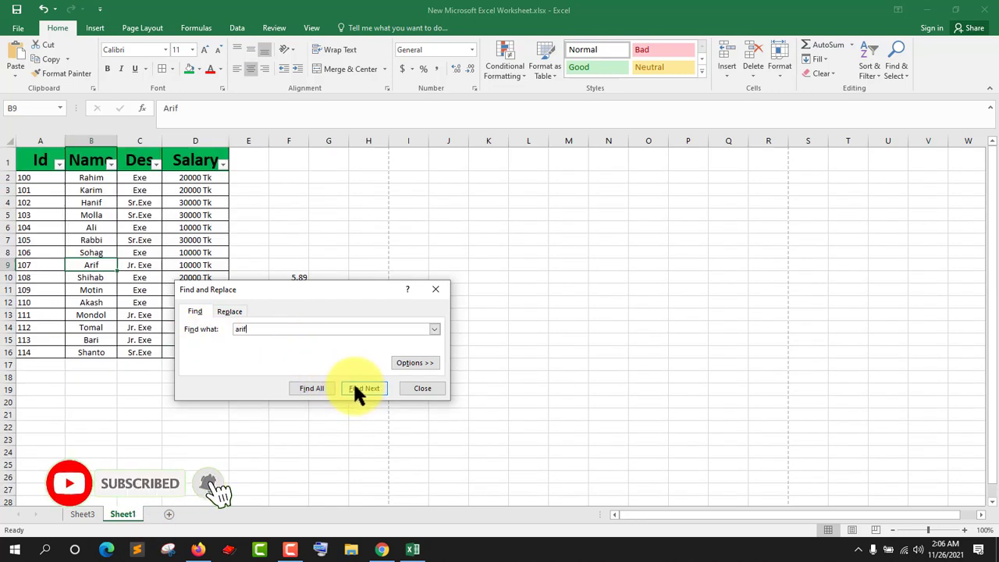
pyautogui.click(435, 290)
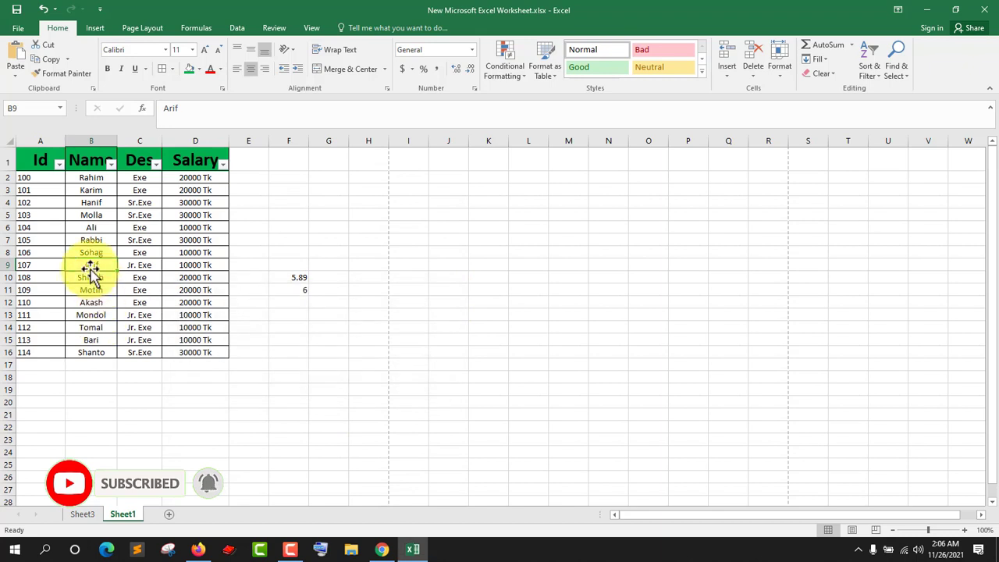